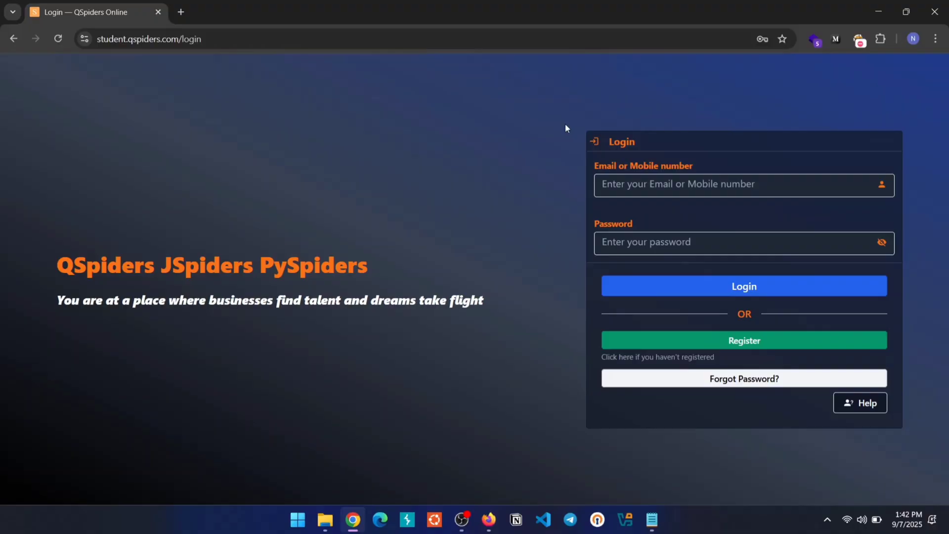
Route browser traffic through the Burp Suite FoxyProxy profile and start registration at the contact number field.
click(859, 41)
click(796, 108)
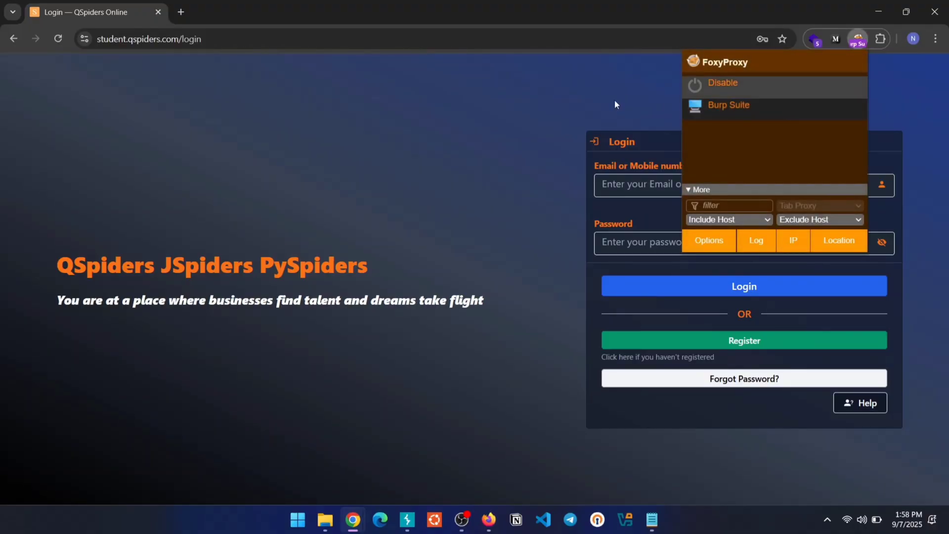
click(615, 104)
click(732, 340)
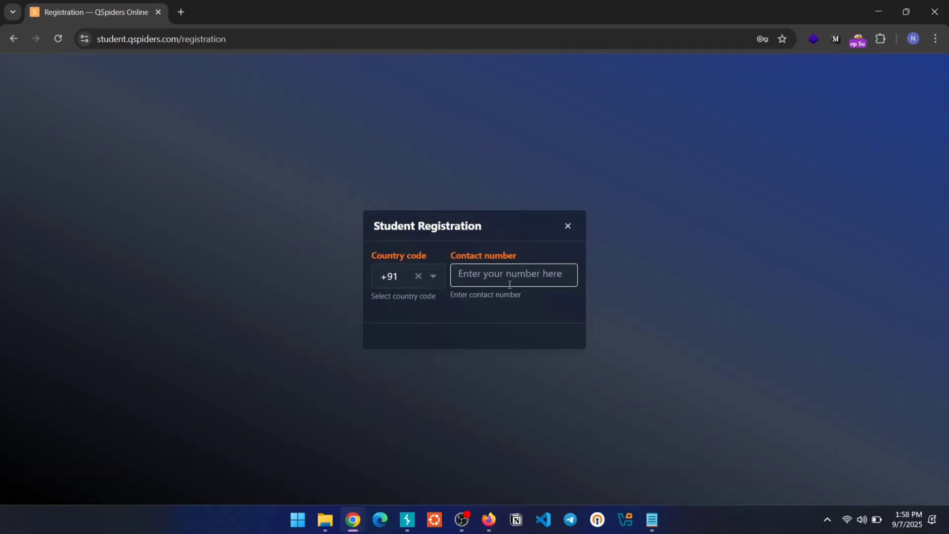
click(483, 279)
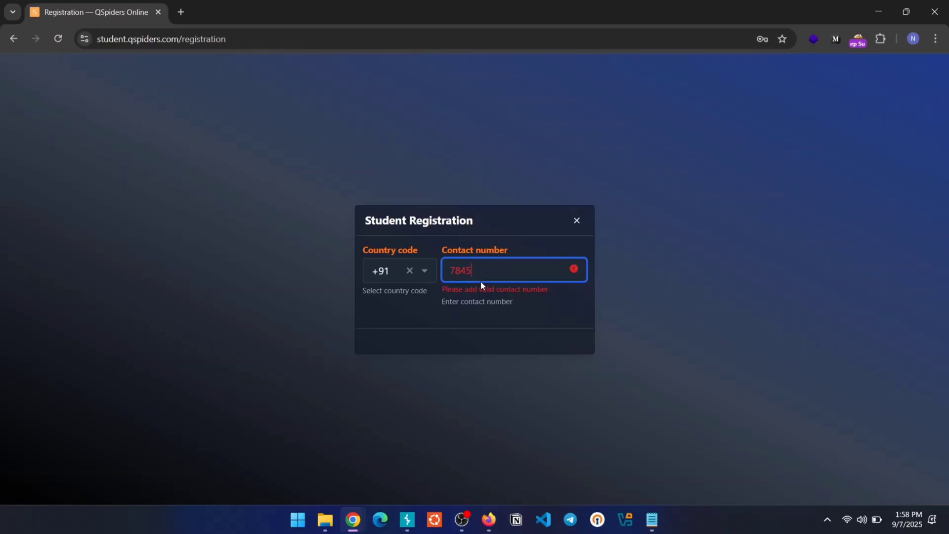
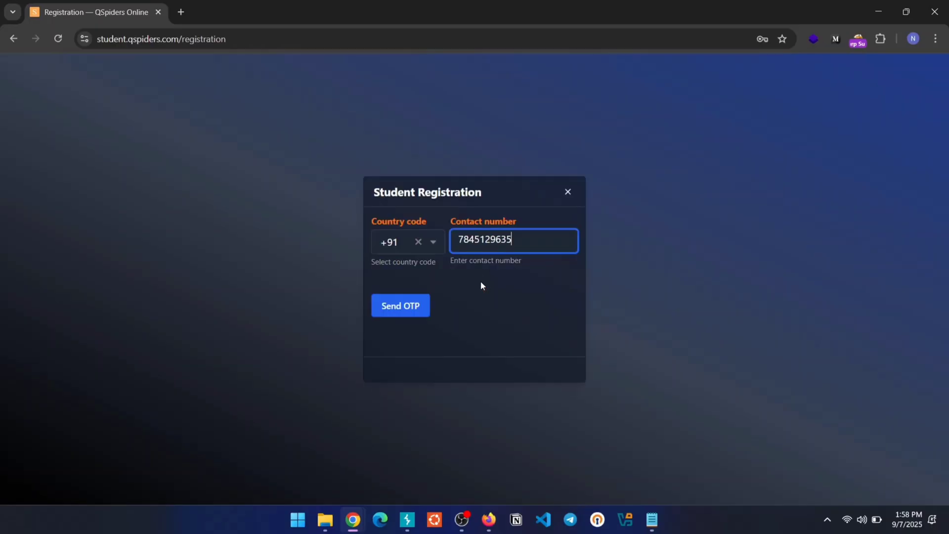
click(407, 519)
click(162, 142)
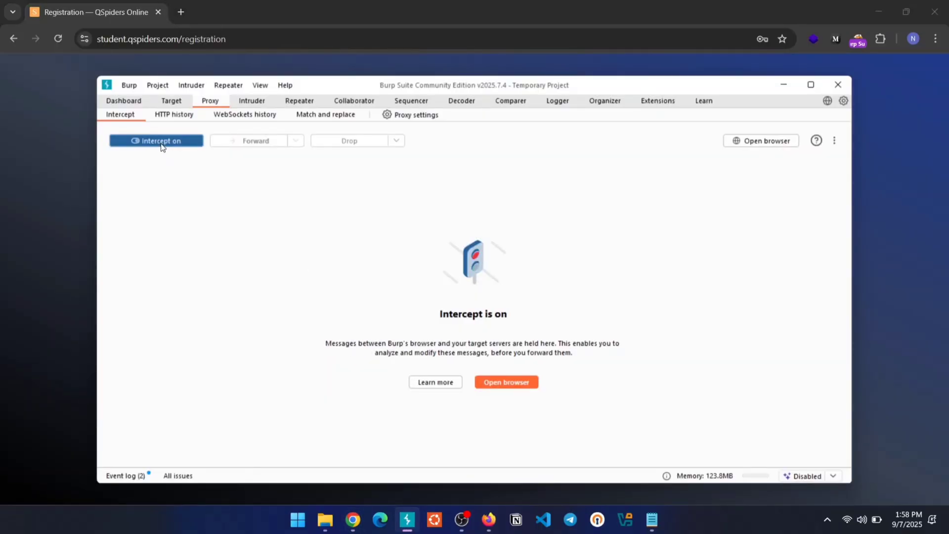
click(53, 245)
click(399, 319)
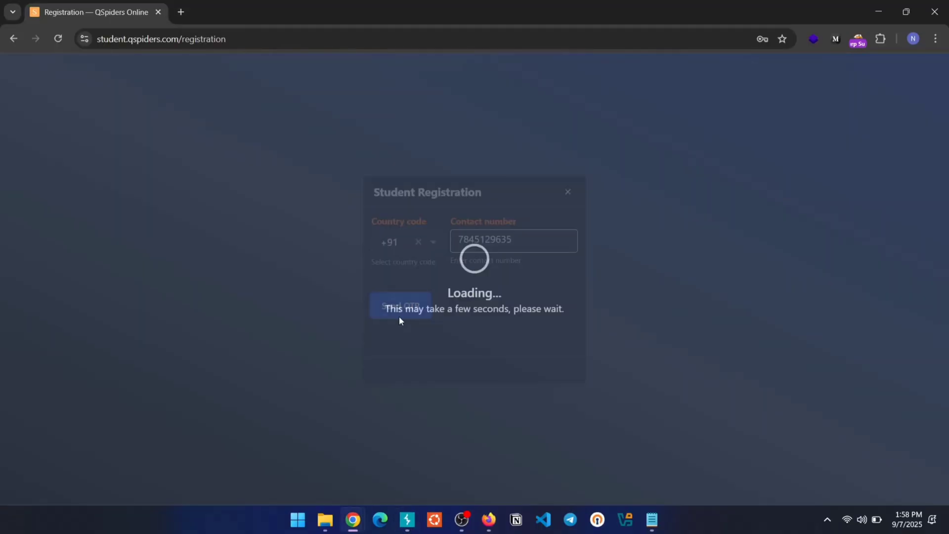
click(409, 520)
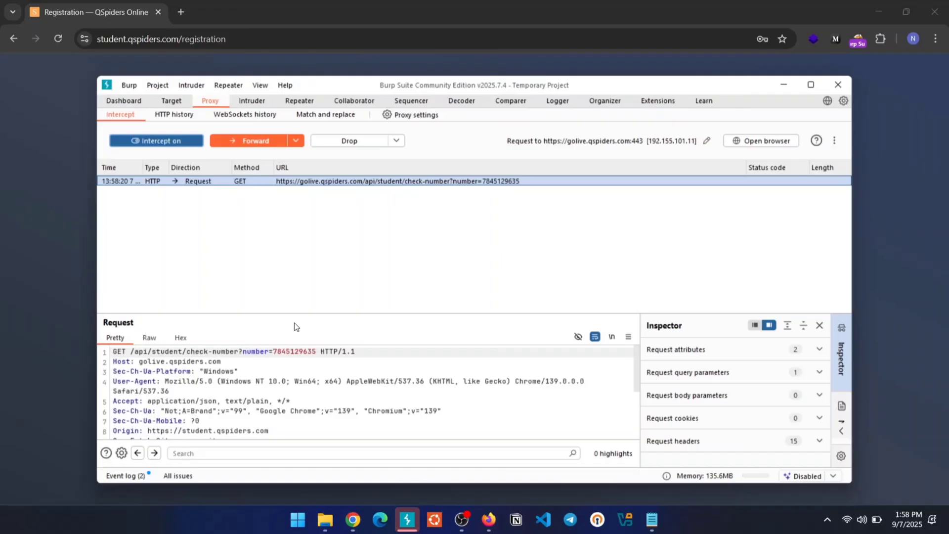
click(231, 142)
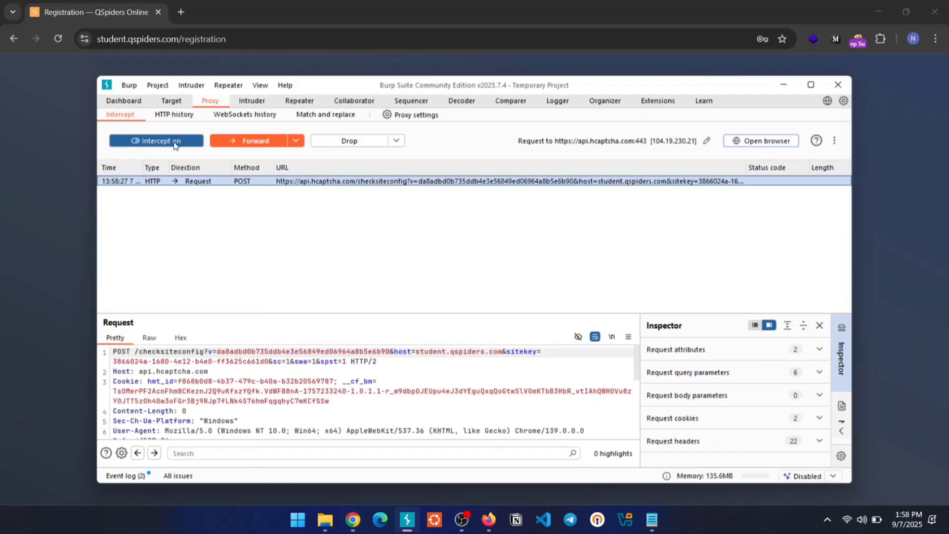
click(174, 142)
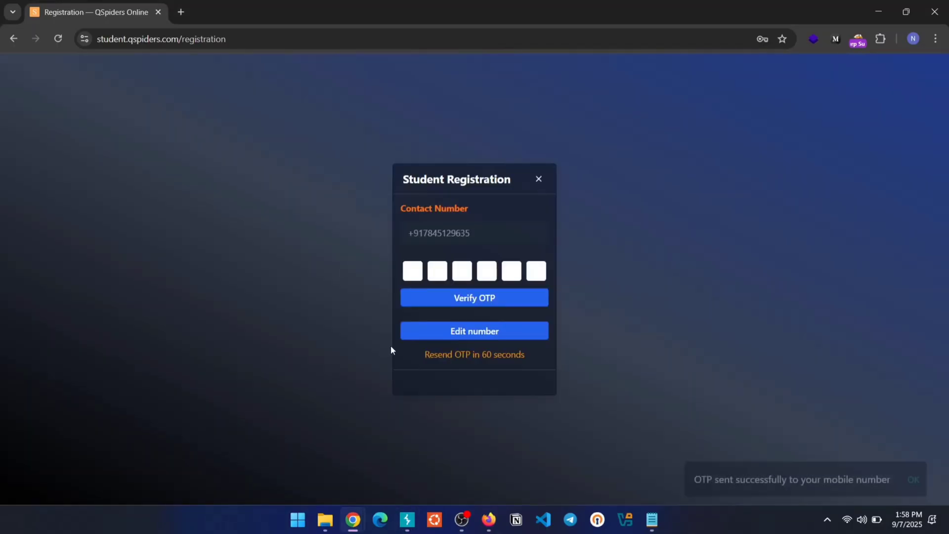
click(406, 520)
Submit guessed OTP 123456 with interception on, forward the preflight, and select the body's otp value.
click(184, 144)
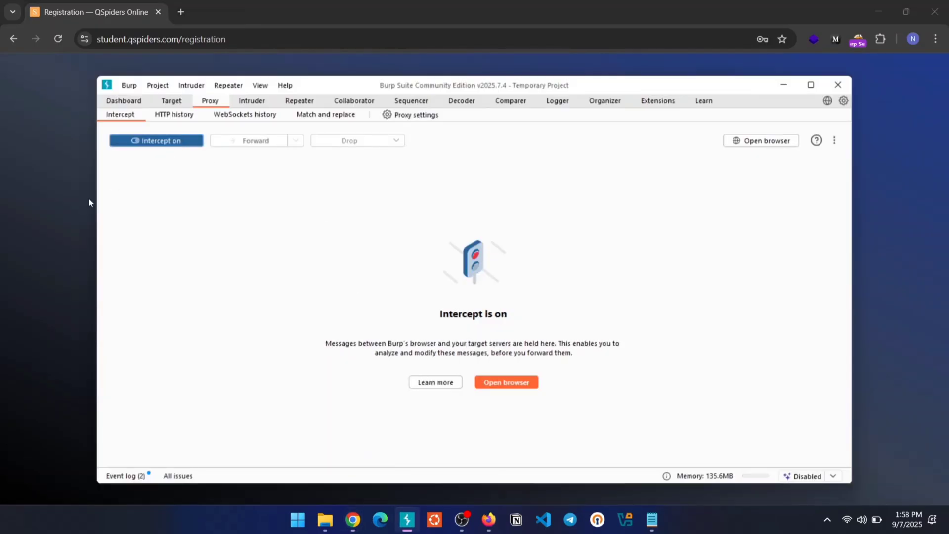
click(43, 257)
click(413, 271)
text(1)
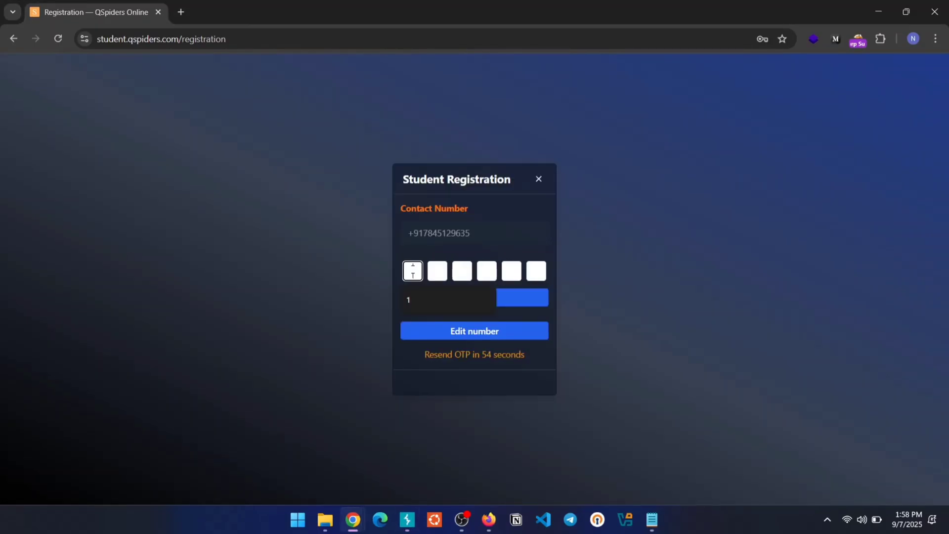
text(23456)
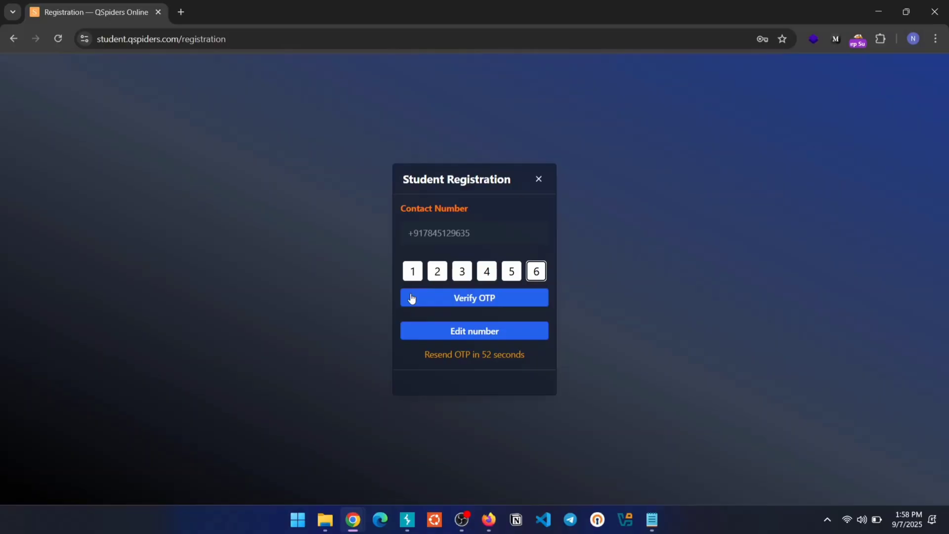
click(480, 299)
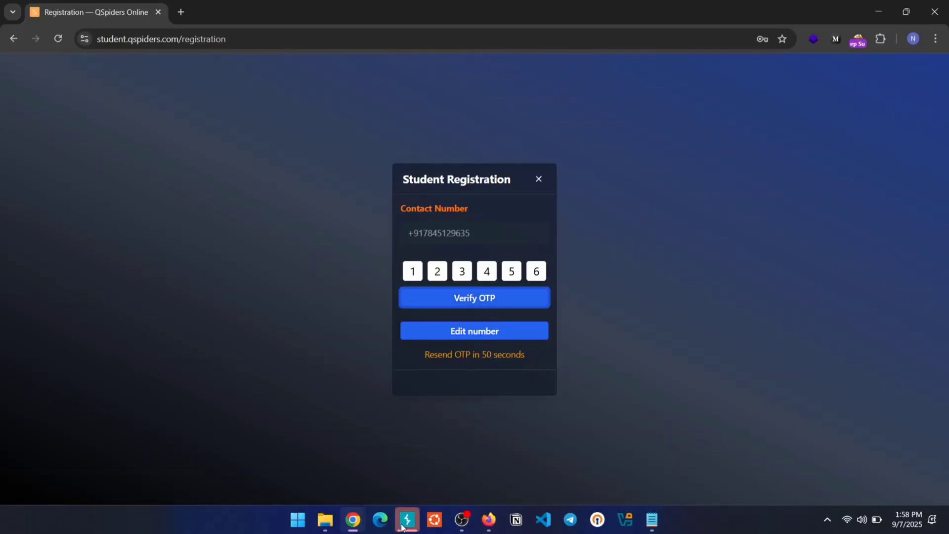
click(407, 519)
click(245, 141)
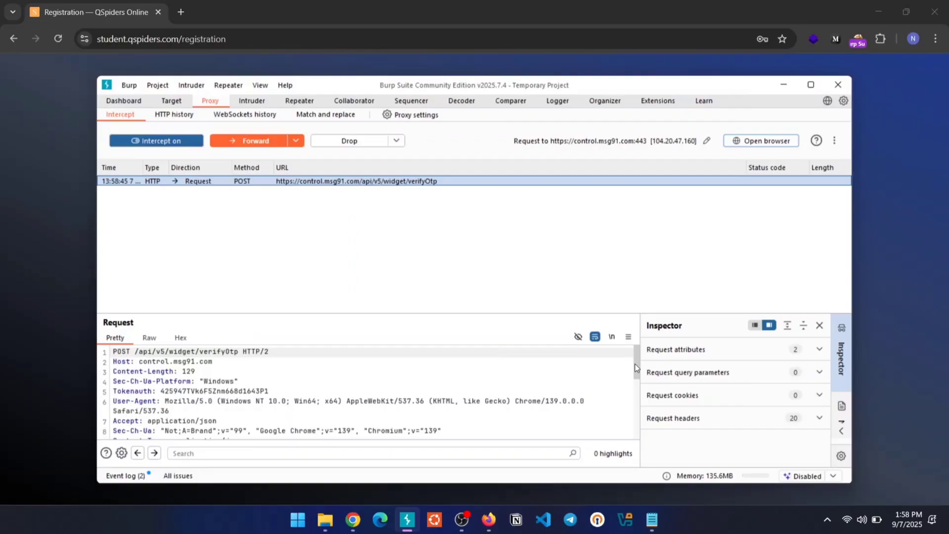
scroll(429, 432, down, 5)
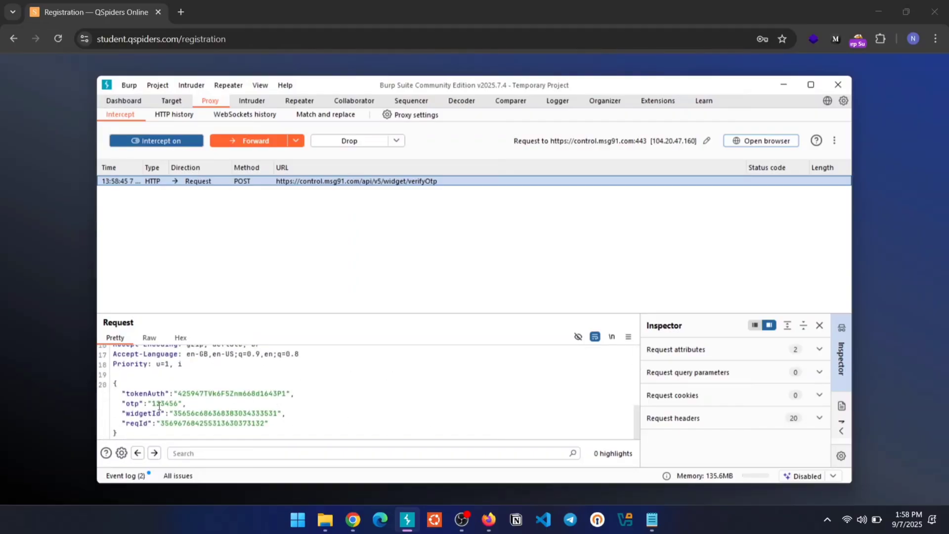
drag(151, 404, 184, 404)
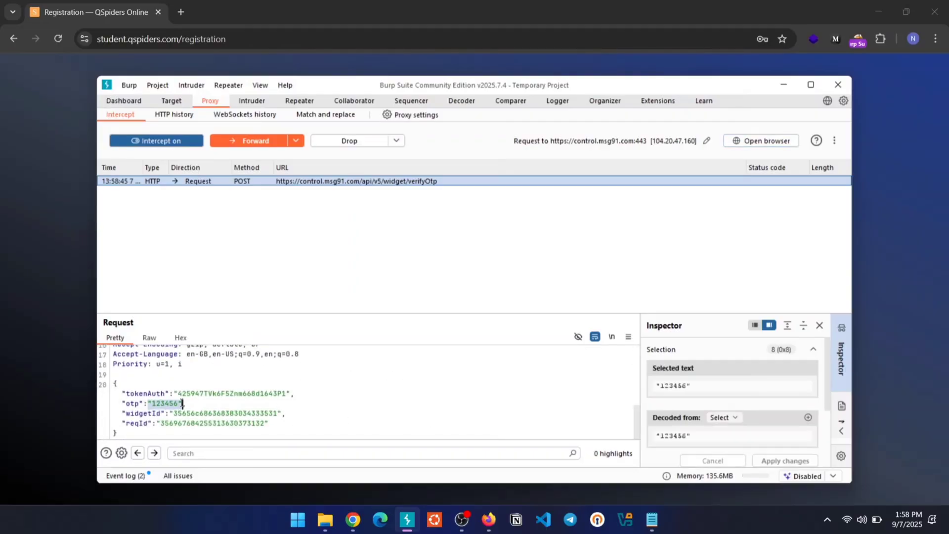
Set Burp to also intercept the verifyOtp response and forward the request.
click(270, 407)
right_click(270, 407)
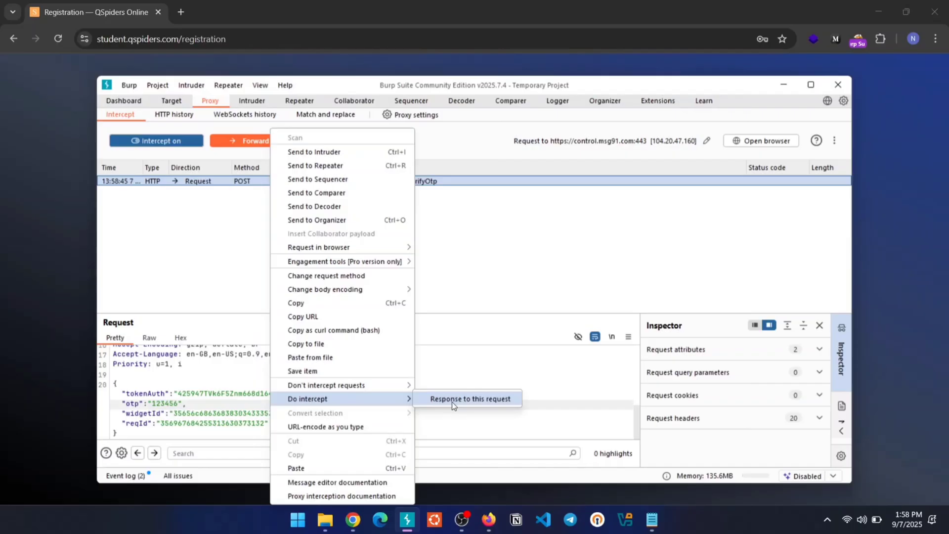
click(451, 402)
click(256, 144)
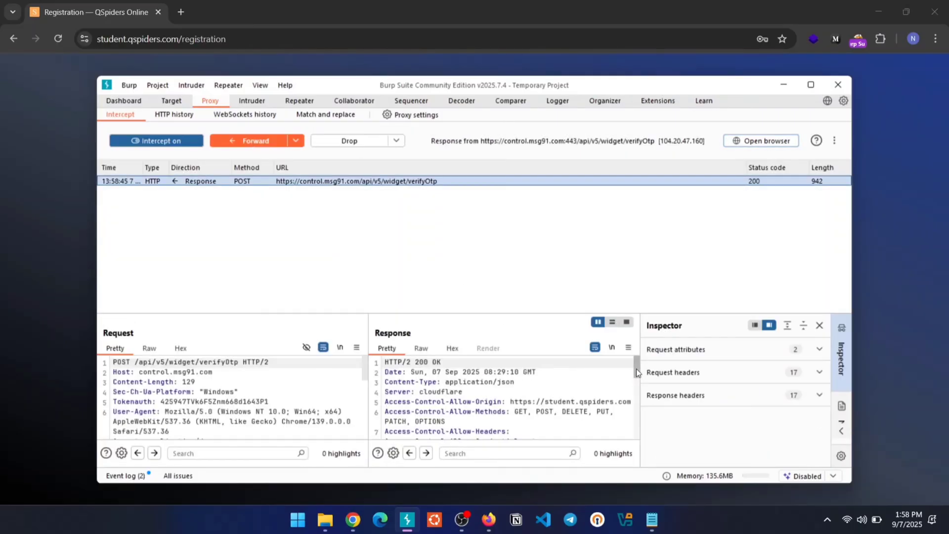
drag(637, 369, 639, 426)
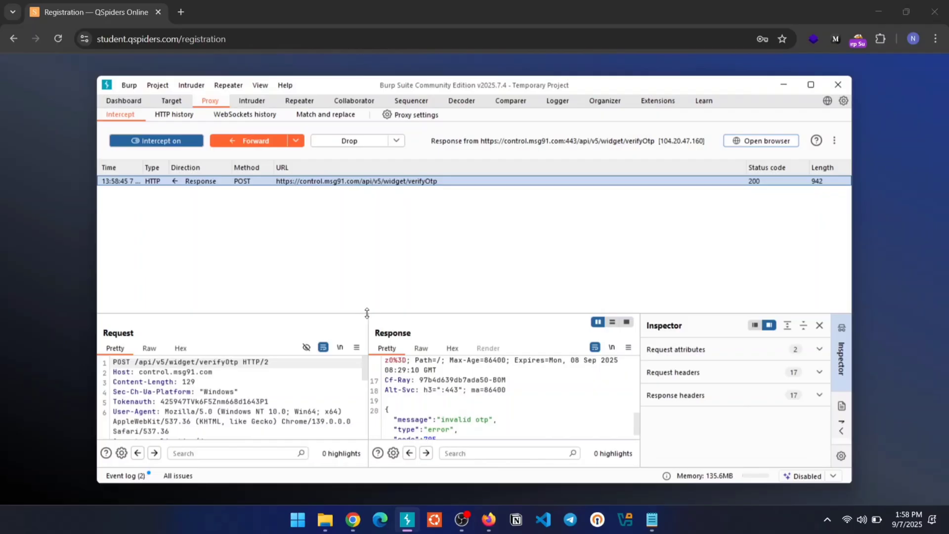
Change the response's invalid-OTP message and type to success, remove the code, and forward it.
drag(368, 315, 365, 263)
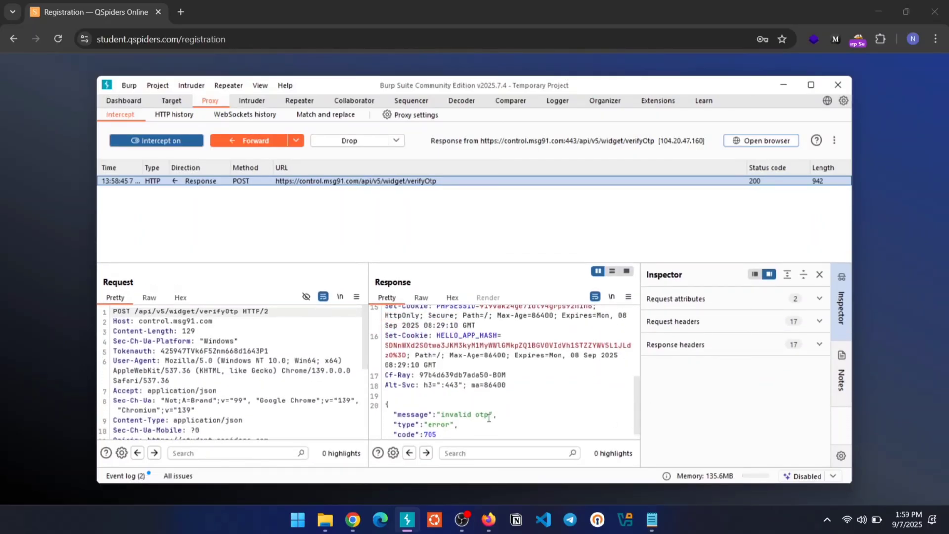
drag(490, 415, 440, 415)
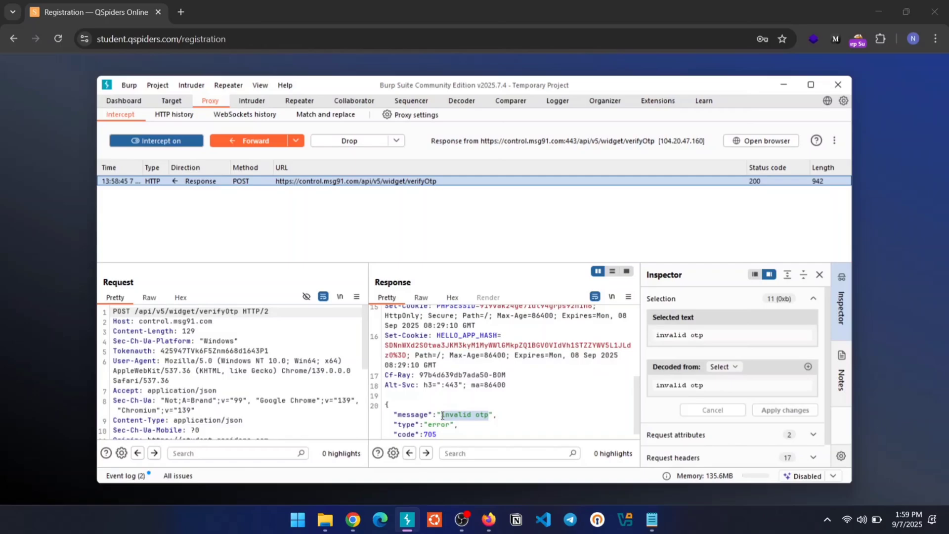
key(BackSpace)
text(success)
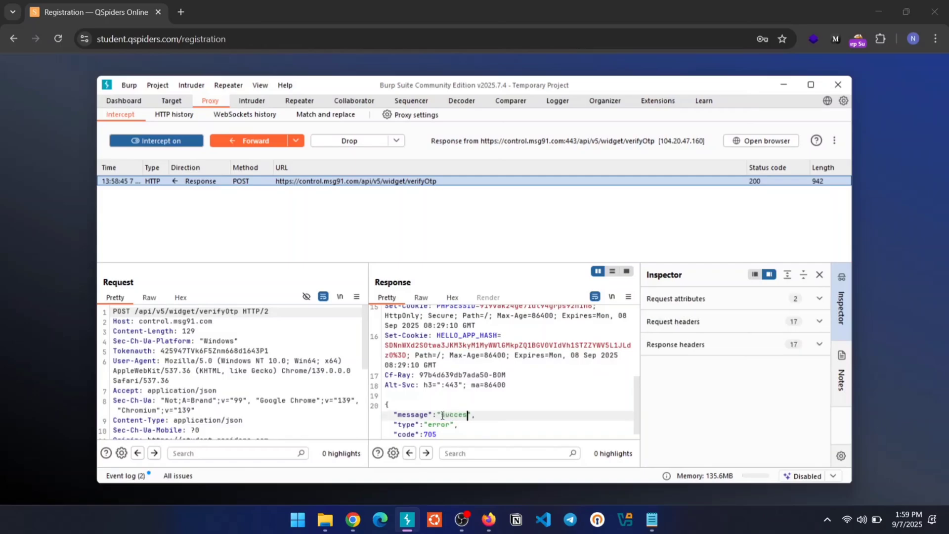
double_click(441, 425)
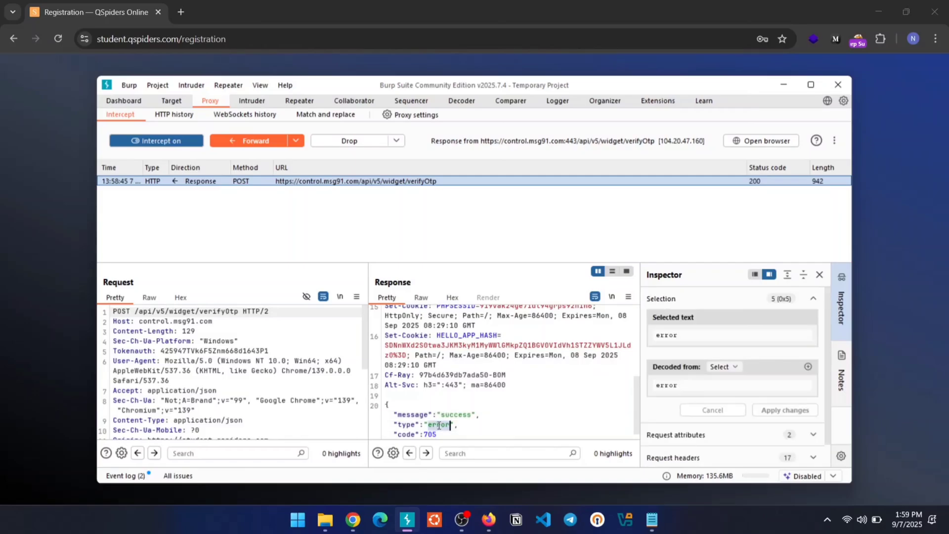
text(success)
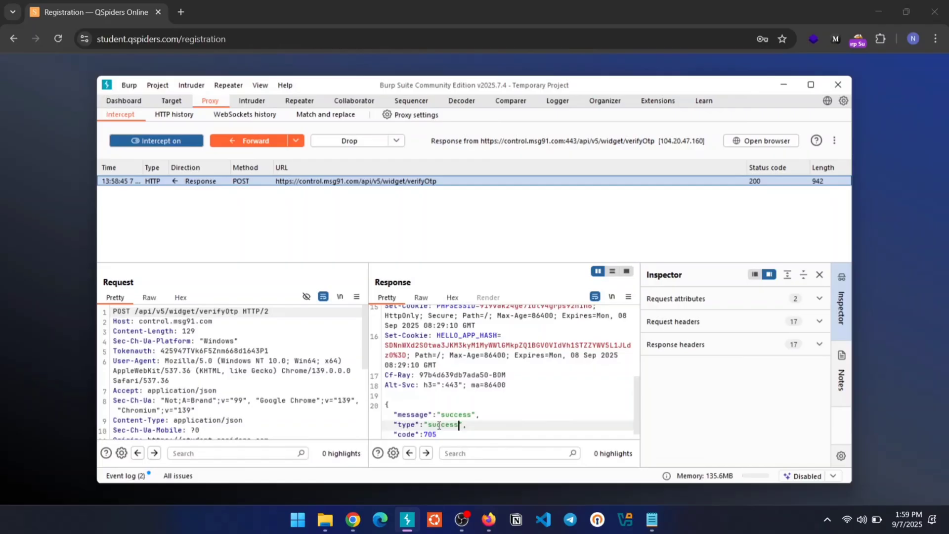
click(438, 435)
key(BackSpace)
key(BackSpace)
key(BackSpace)
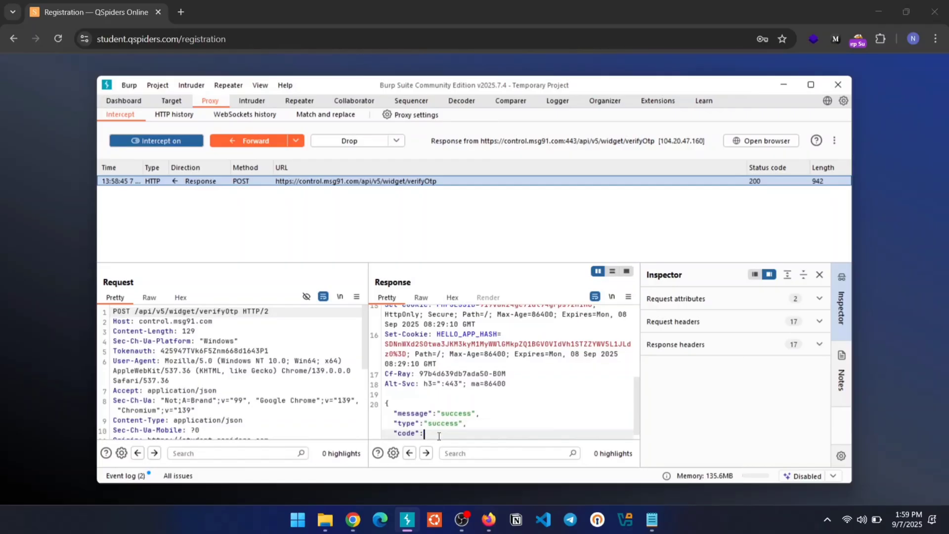
key(BackSpace)
key(BackSpace)
key(BackSpace)
key(BackSpace)
key(BackSpace)
key(BackSpace)
key(BackSpace)
key(BackSpace)
key(BackSpace)
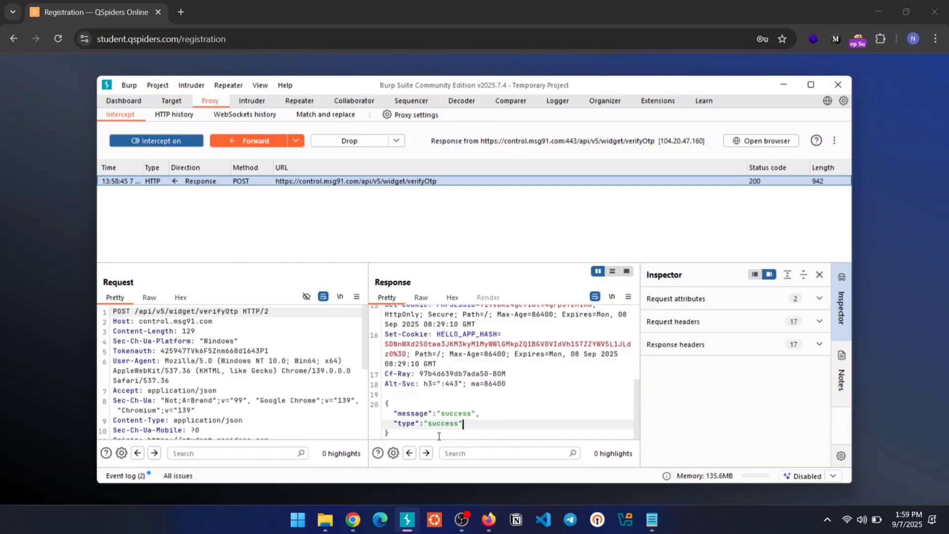
click(244, 140)
Turn interception off and minimize Burp Suite to reveal the Student Registration form.
click(175, 142)
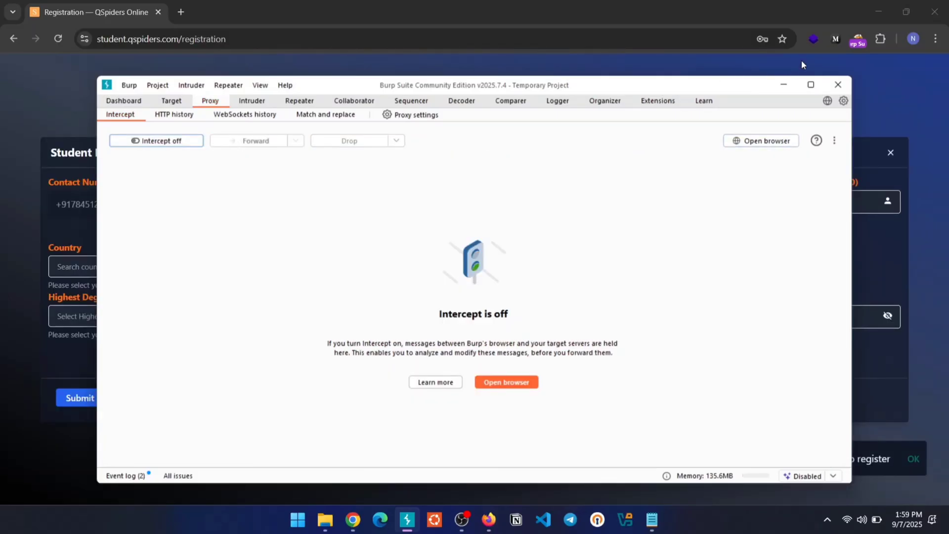
click(784, 85)
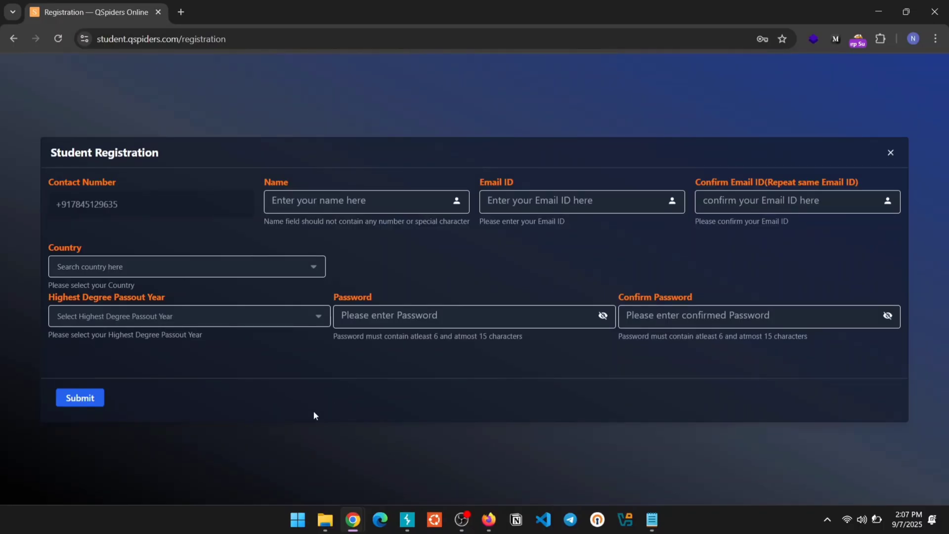
click(411, 522)
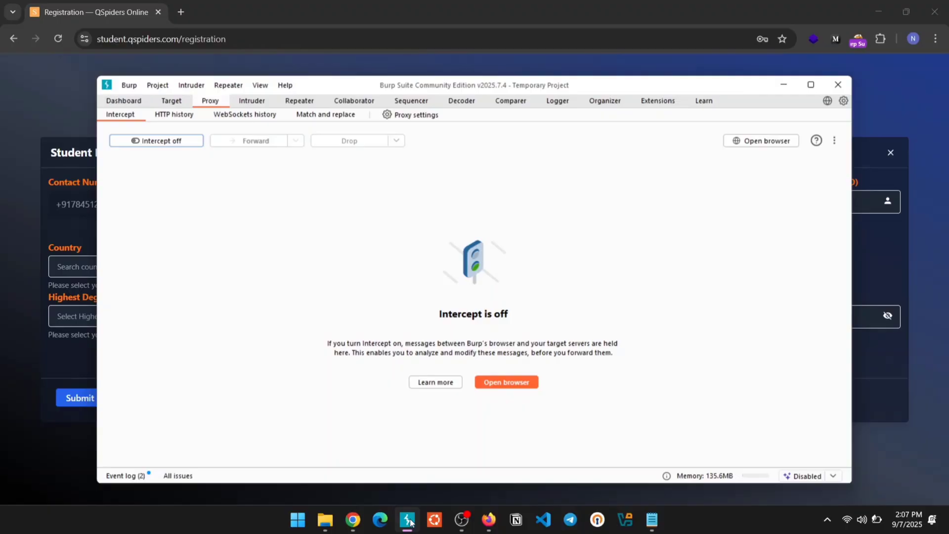
click(170, 115)
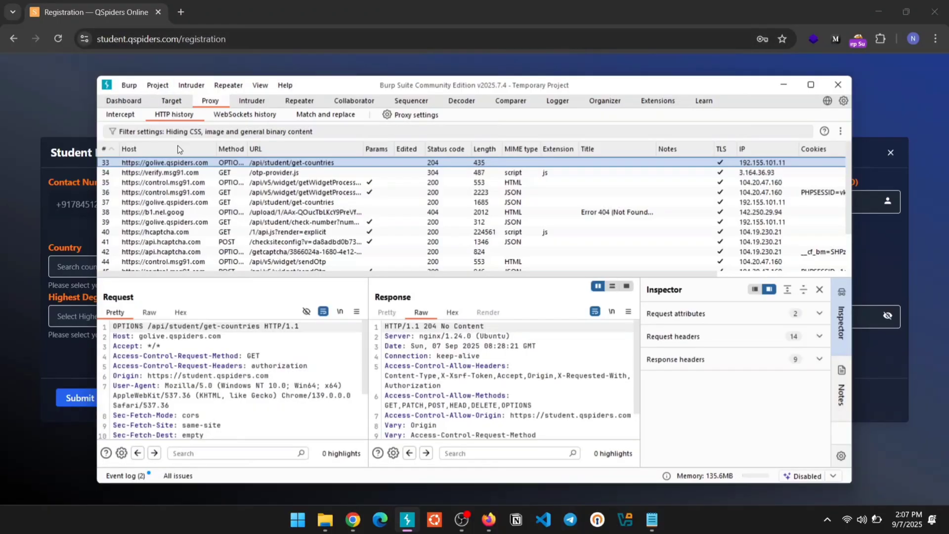
click(315, 222)
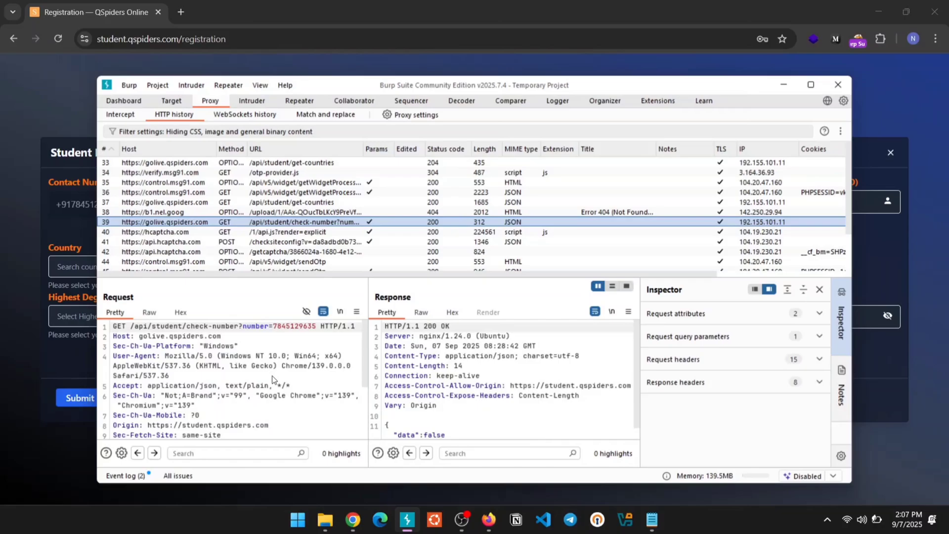
right_click(273, 377)
click(304, 234)
click(300, 102)
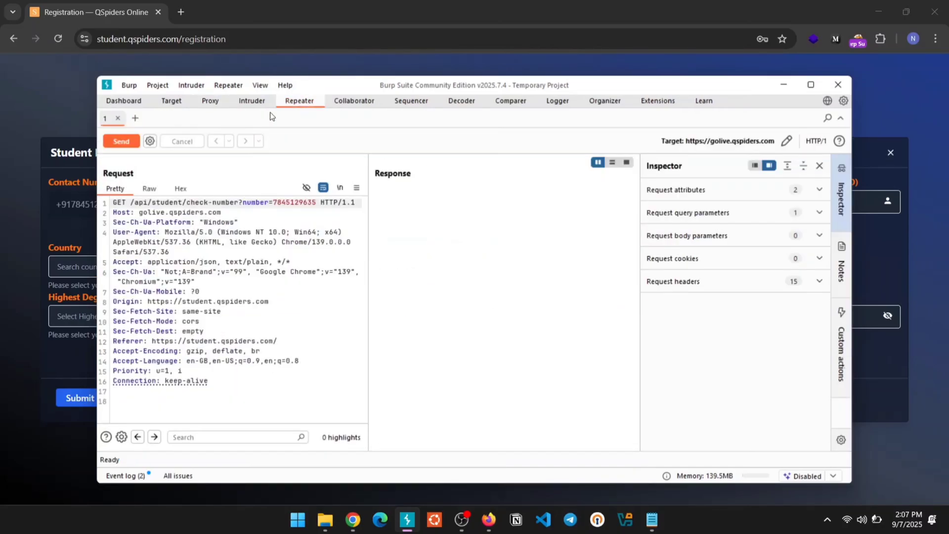
click(125, 144)
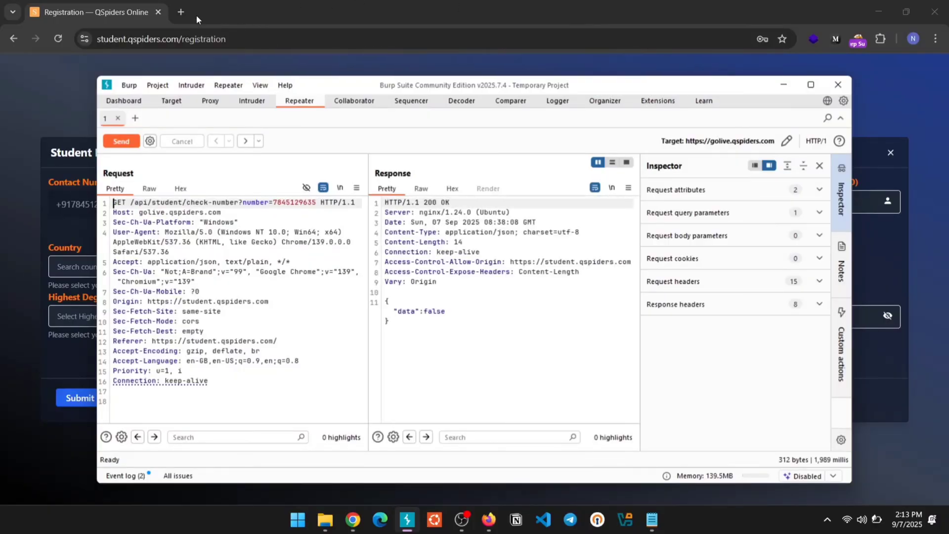
click(184, 13)
text(qspi)
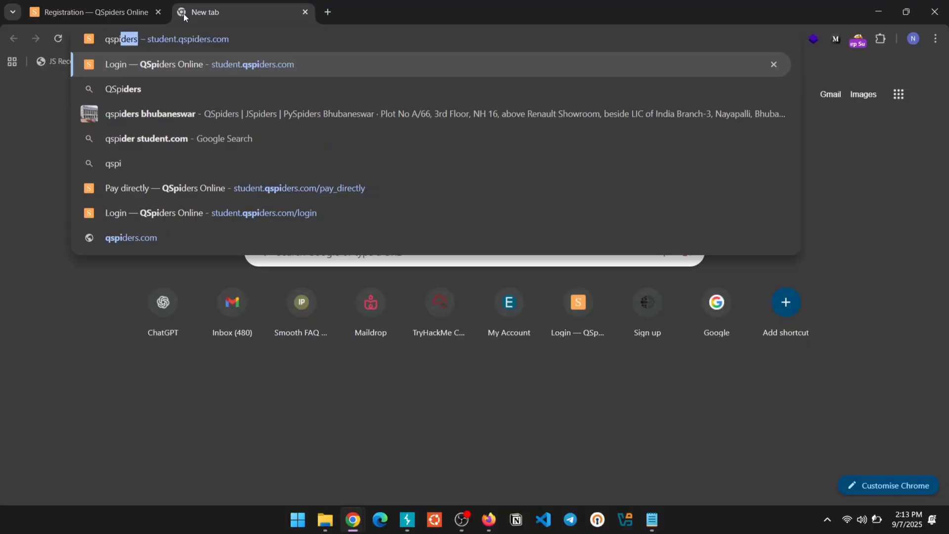
Load student.qspiders.com/login in the new tab and show the help contact numbers.
key(Return)
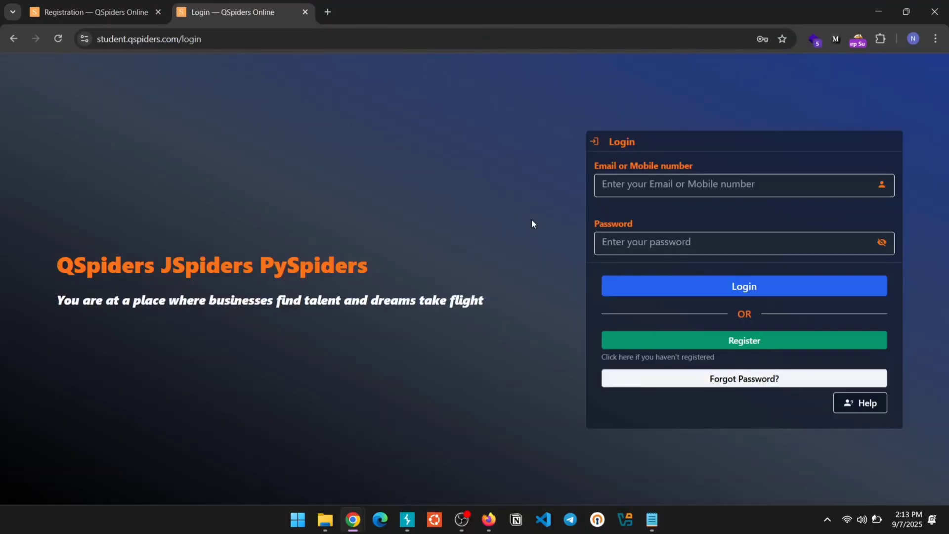
click(864, 405)
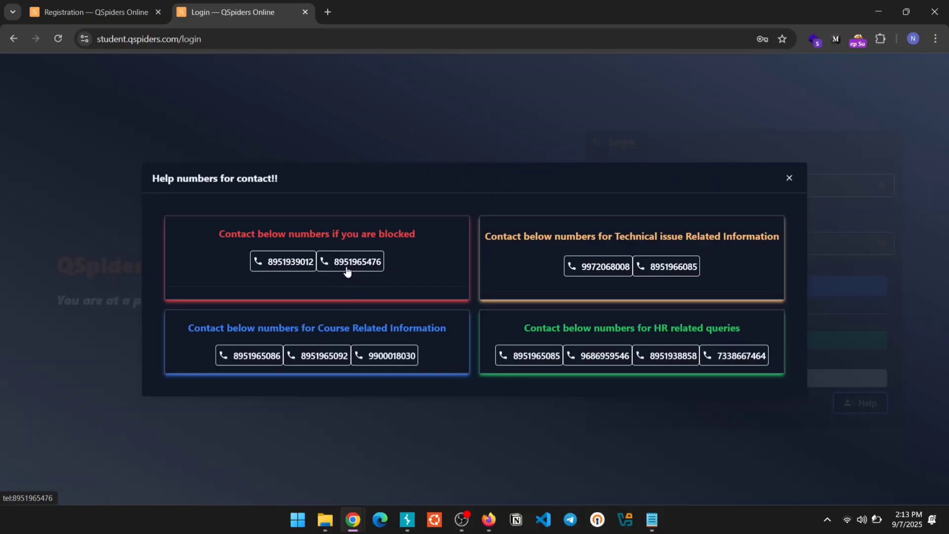
click(407, 519)
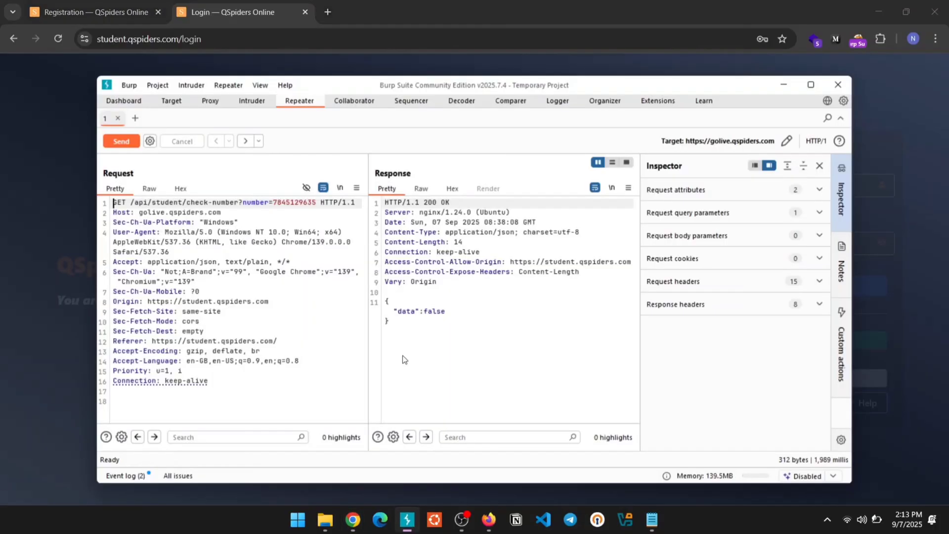
double_click(294, 202)
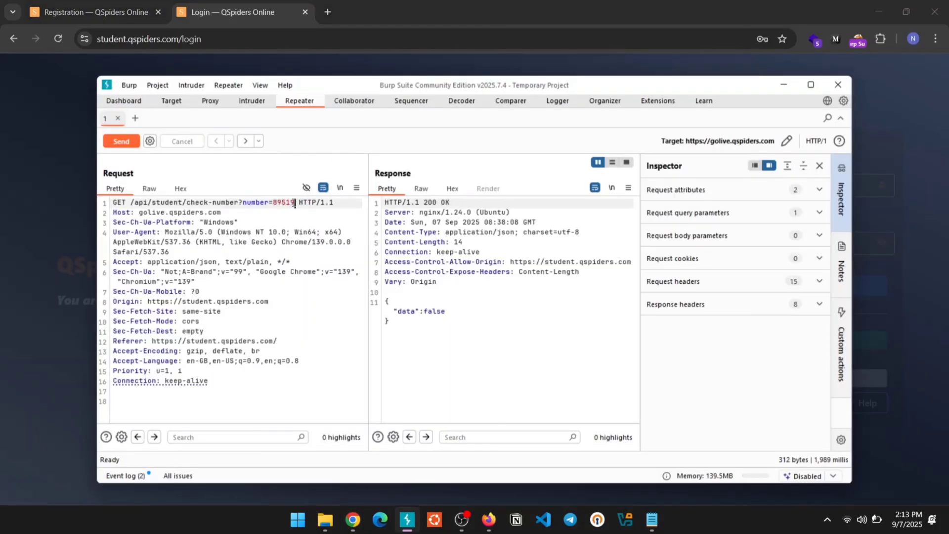
key(alt+Tab)
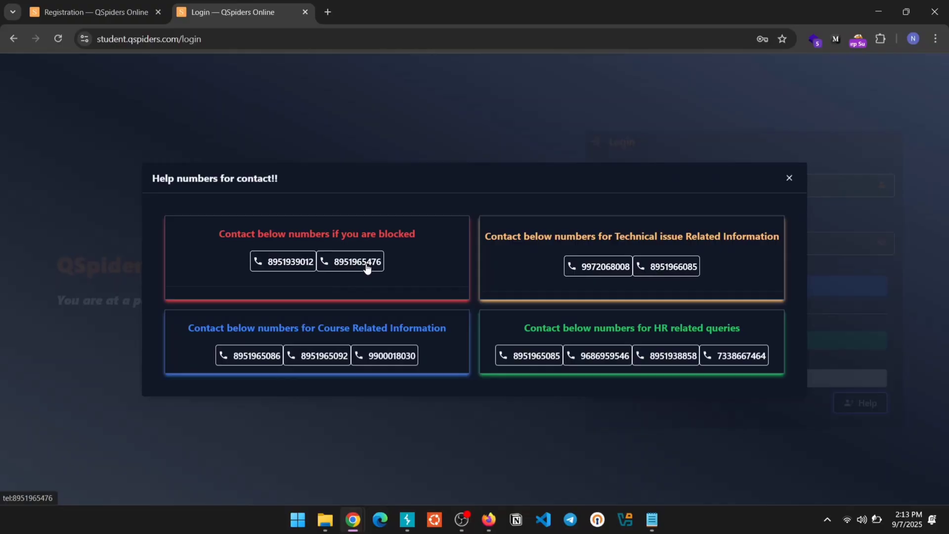
key(alt+Tab)
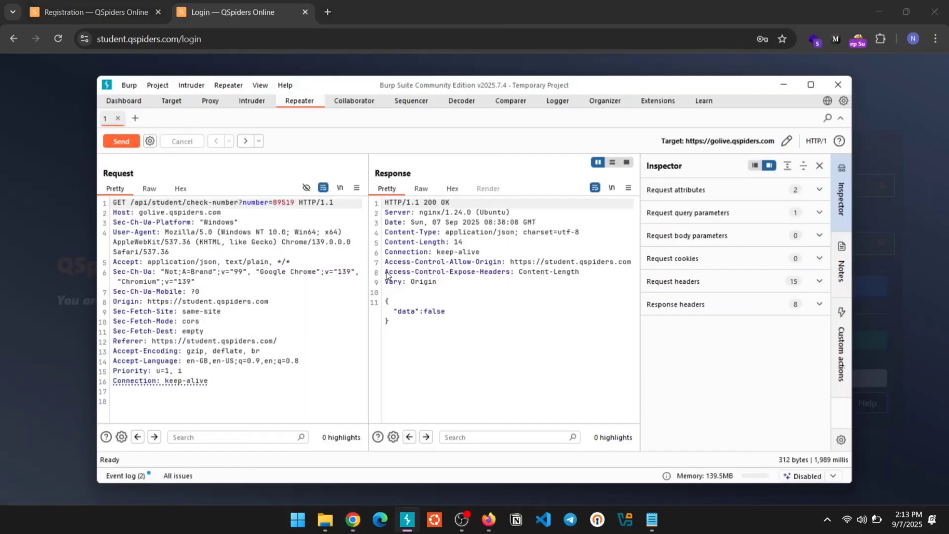
click(126, 143)
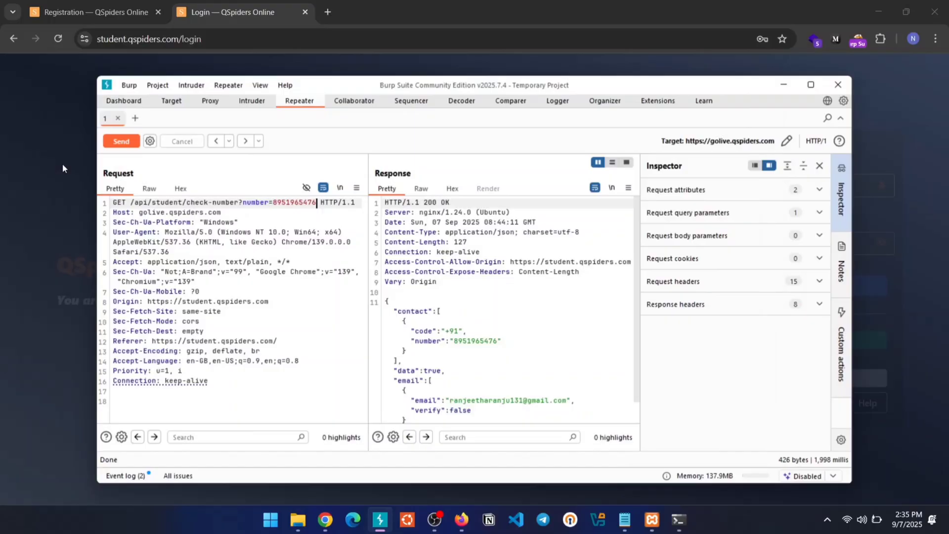
click(62, 165)
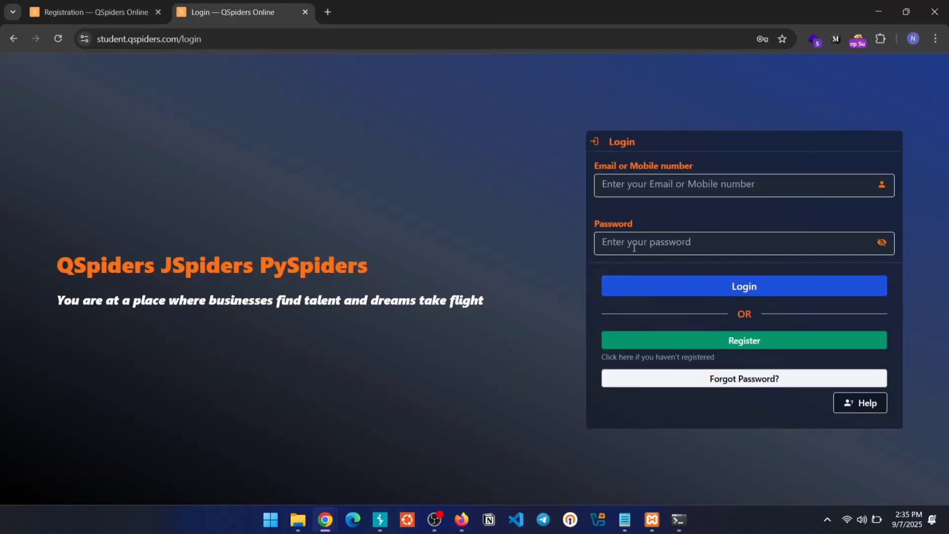
click(713, 380)
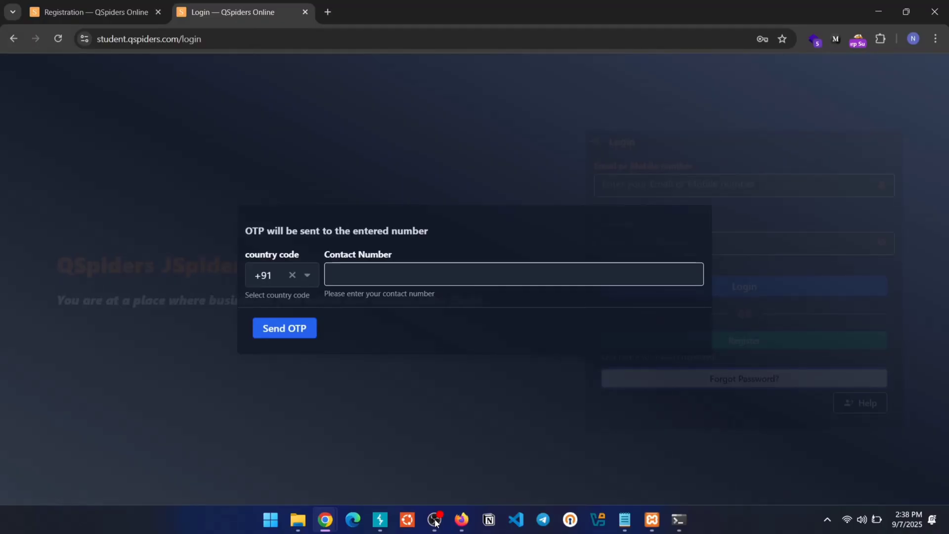
click(377, 518)
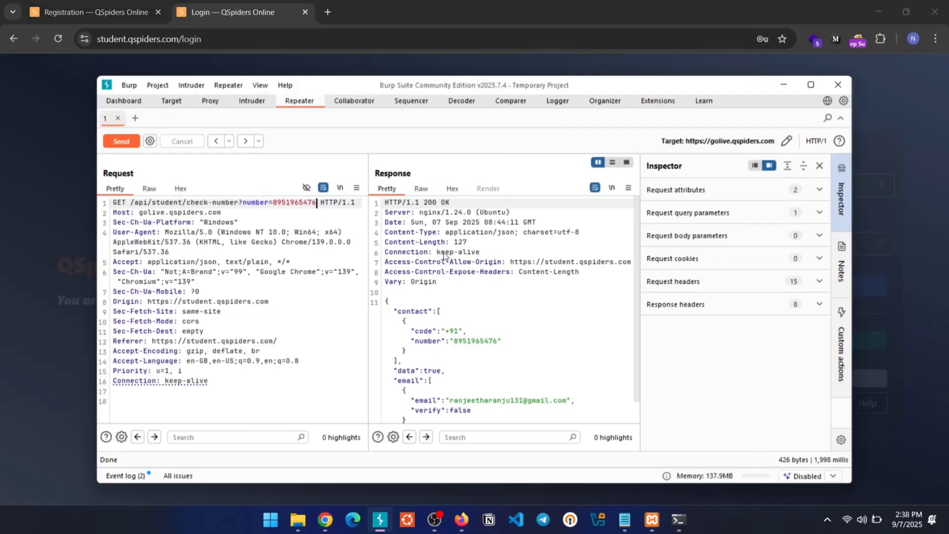
double_click(290, 203)
key(ctrl+c)
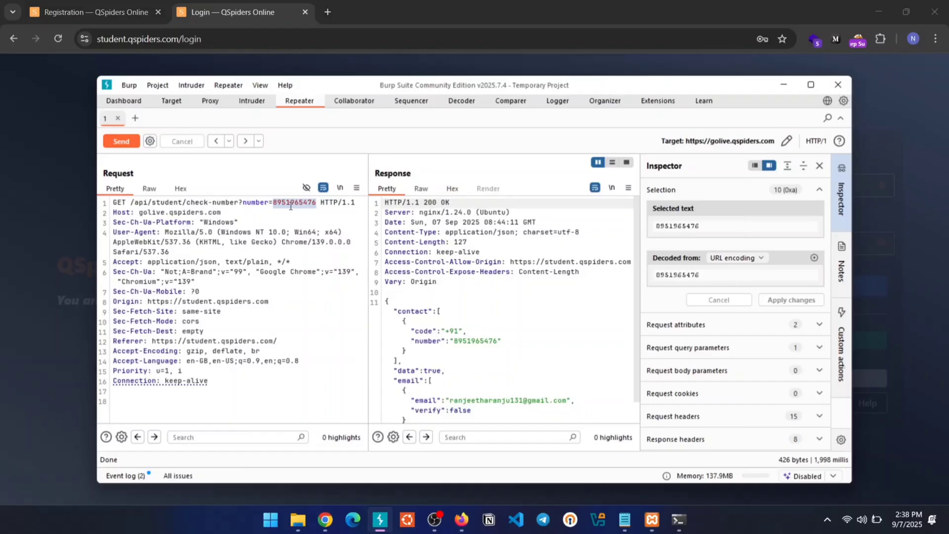
key(alt+Tab)
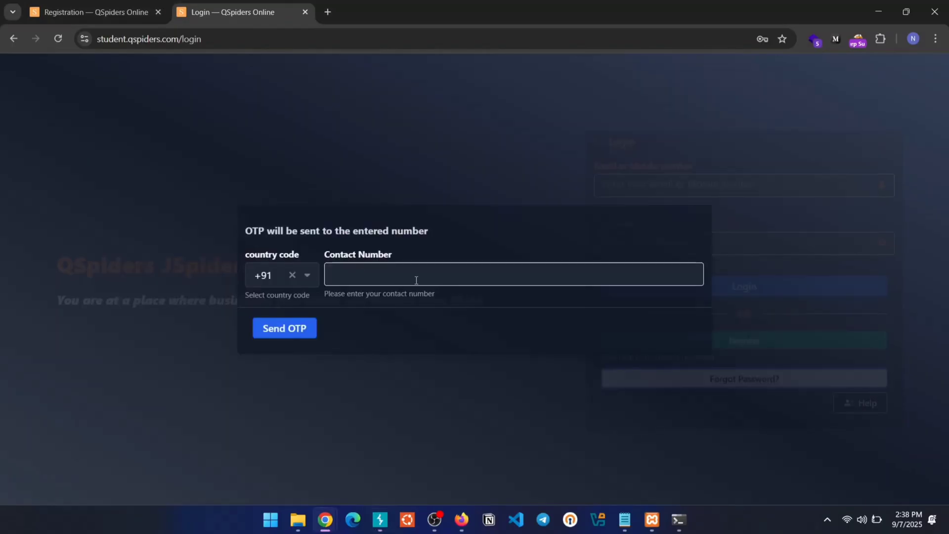
click(416, 280)
key(ctrl+v)
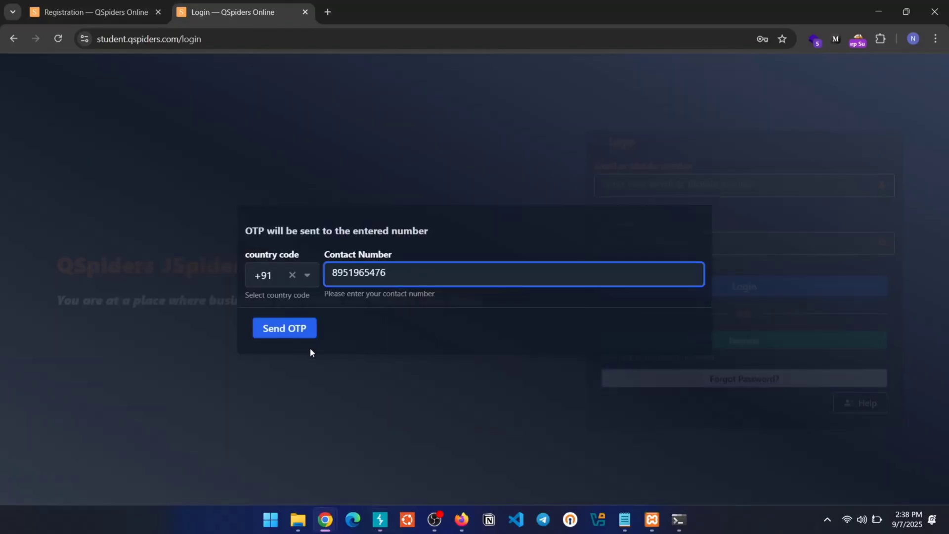
click(274, 329)
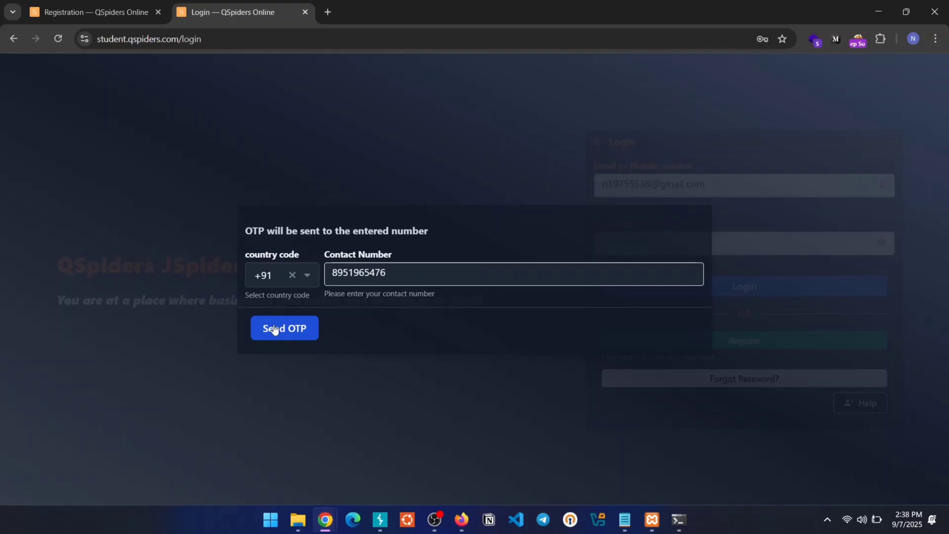
Request the OTP, enable interception under Proxy > Intercept, and submit guessed code 123456.
click(274, 329)
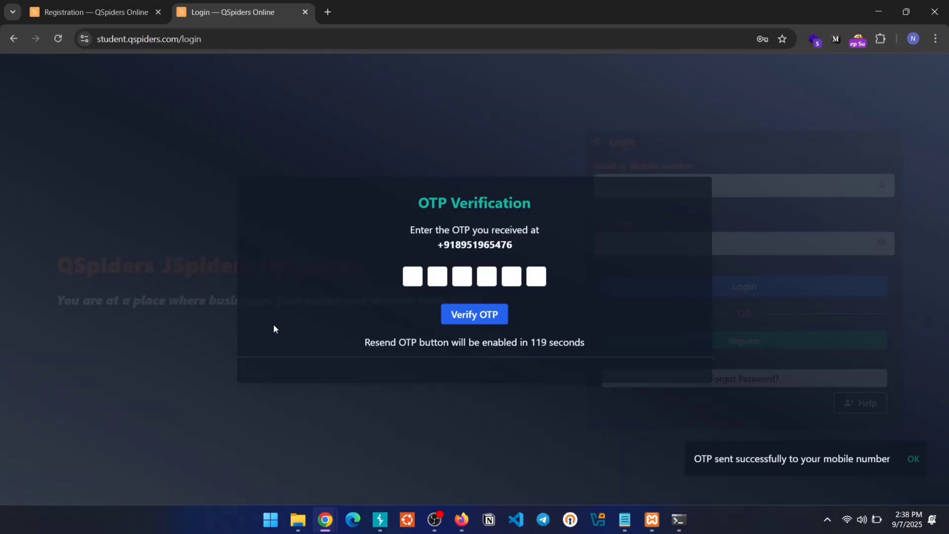
click(380, 519)
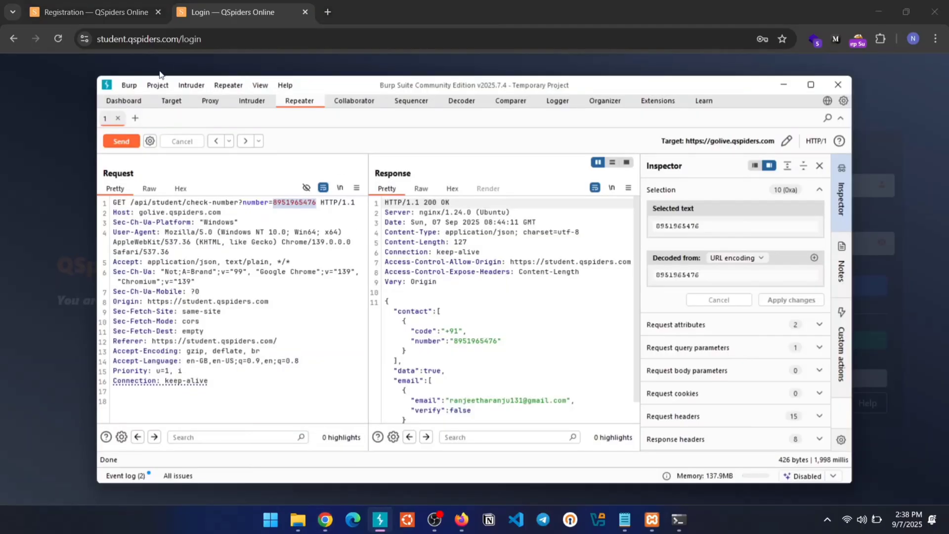
click(211, 101)
click(121, 116)
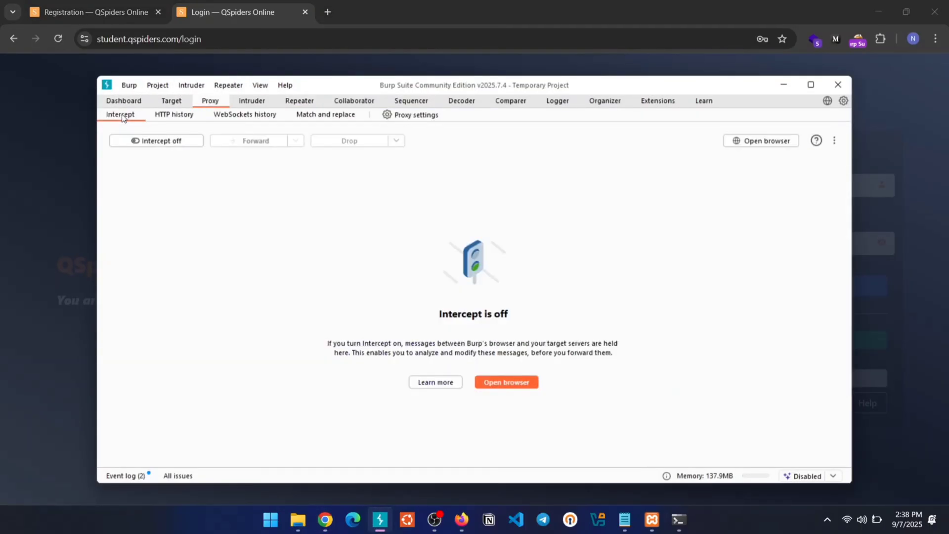
click(160, 147)
key(alt+Tab)
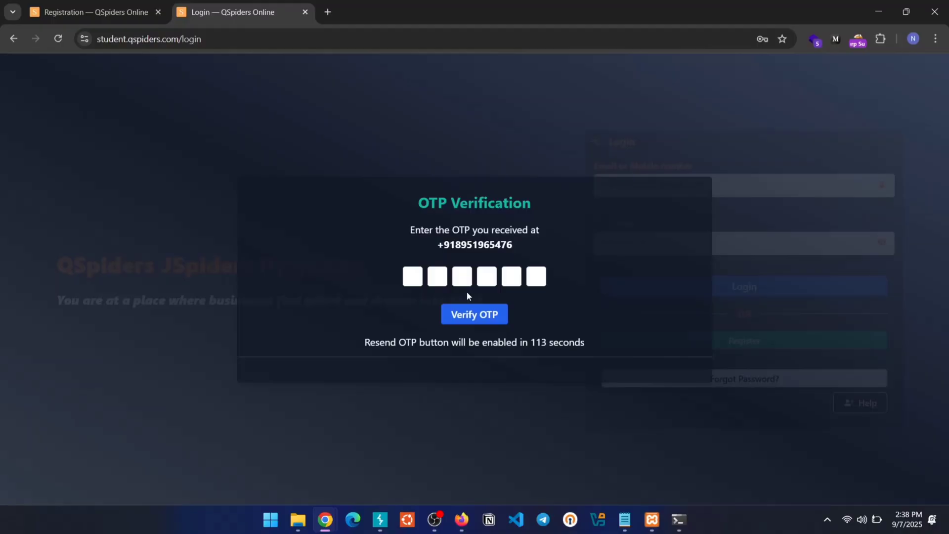
text(1234)
text(56)
click(470, 315)
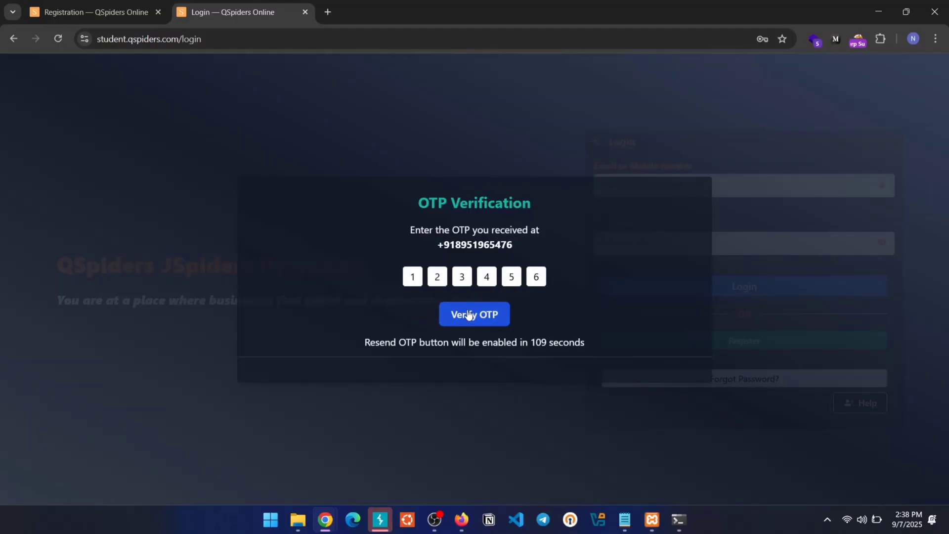
key(alt+Tab)
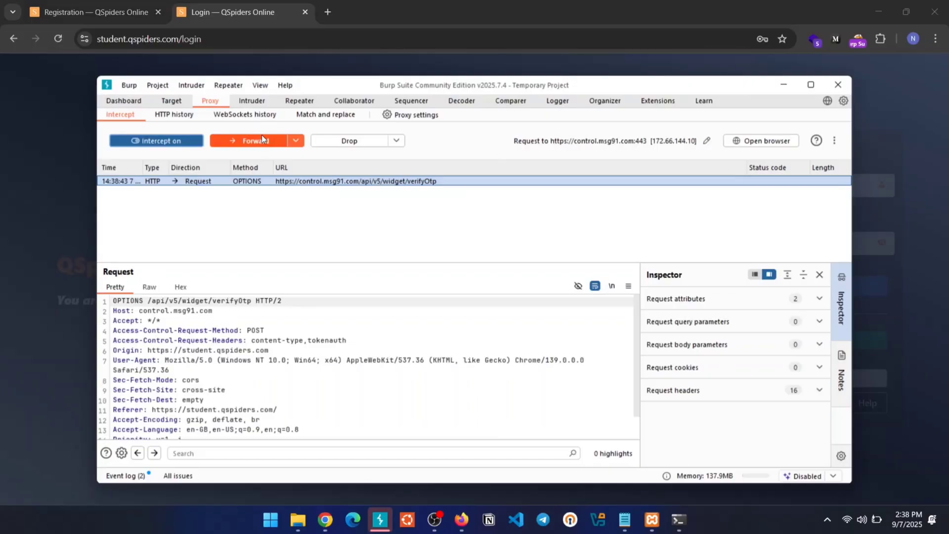
Forward the preflight OPTIONS request and have Burp capture the verifyOtp response.
click(257, 140)
right_click(358, 355)
mouse_move(414, 385)
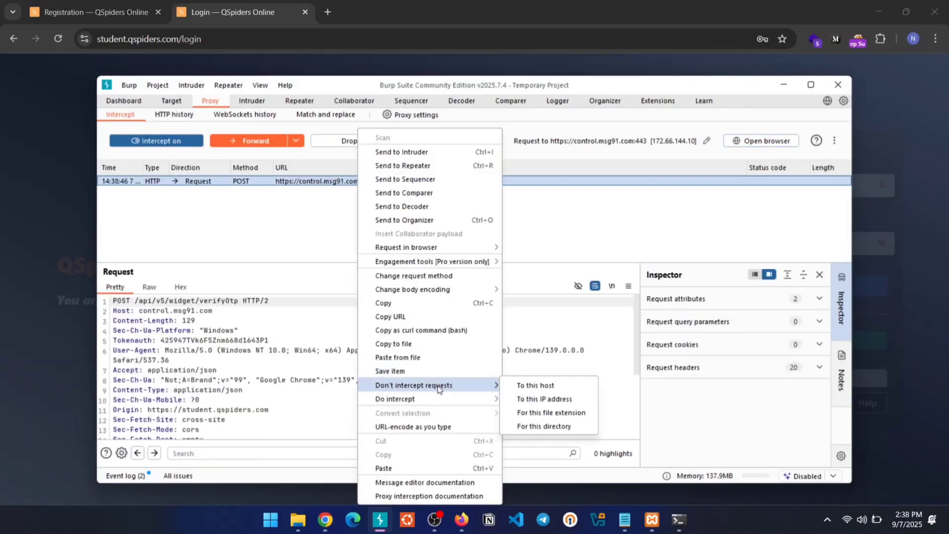
click(518, 399)
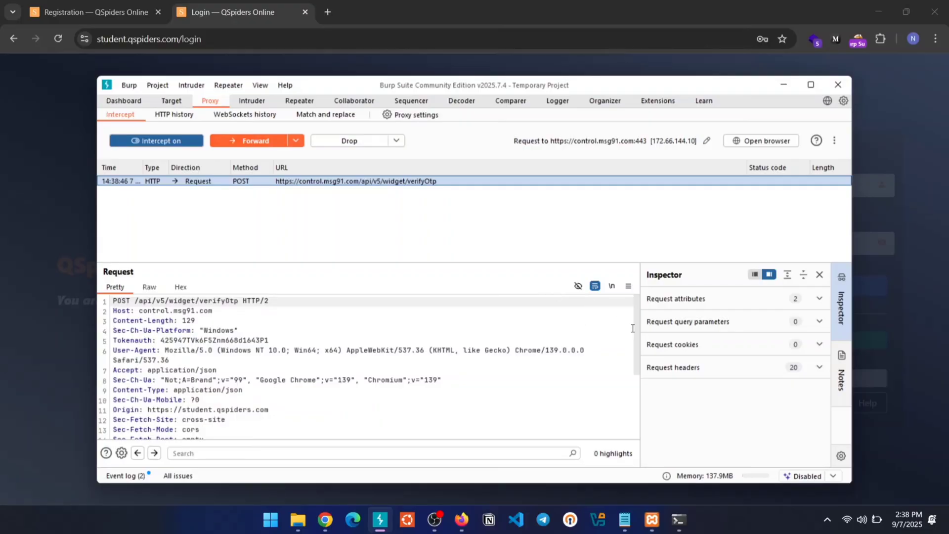
drag(635, 337, 645, 443)
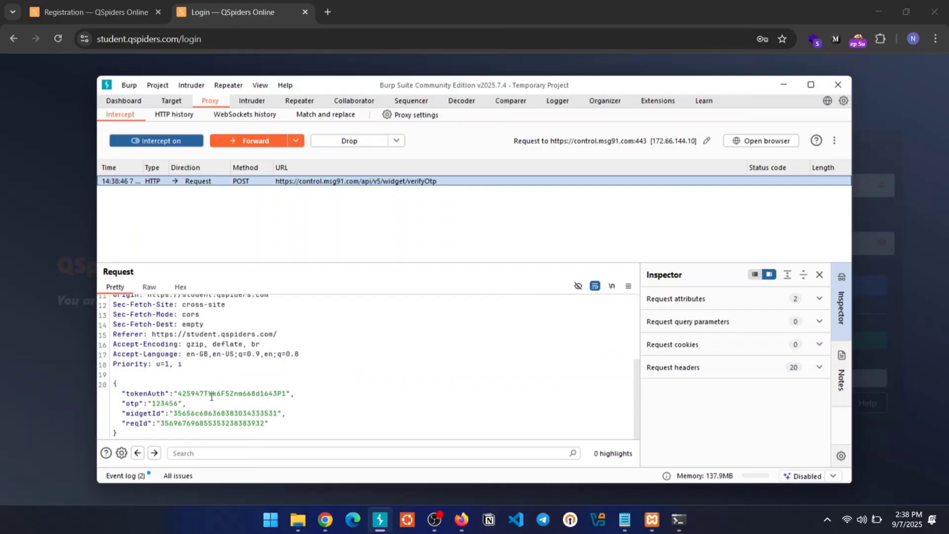
click(237, 137)
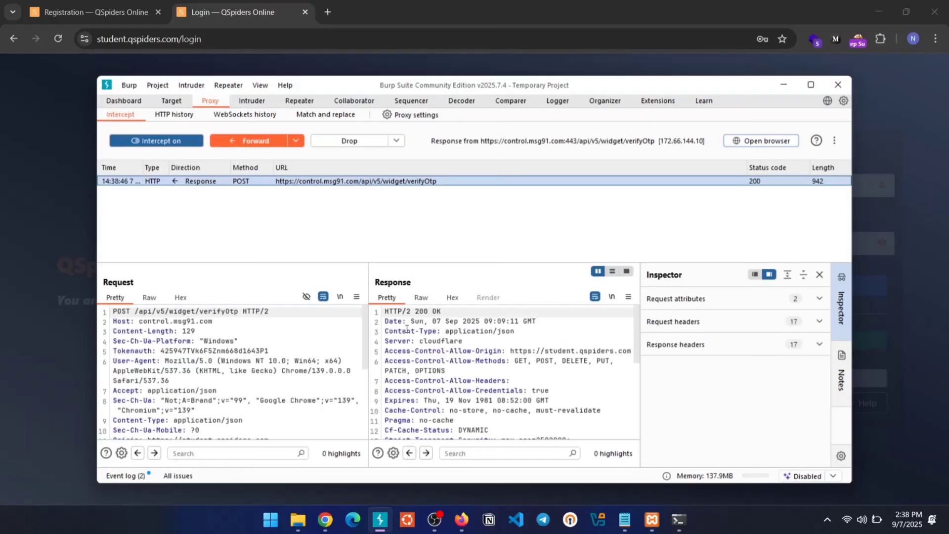
drag(638, 336, 637, 419)
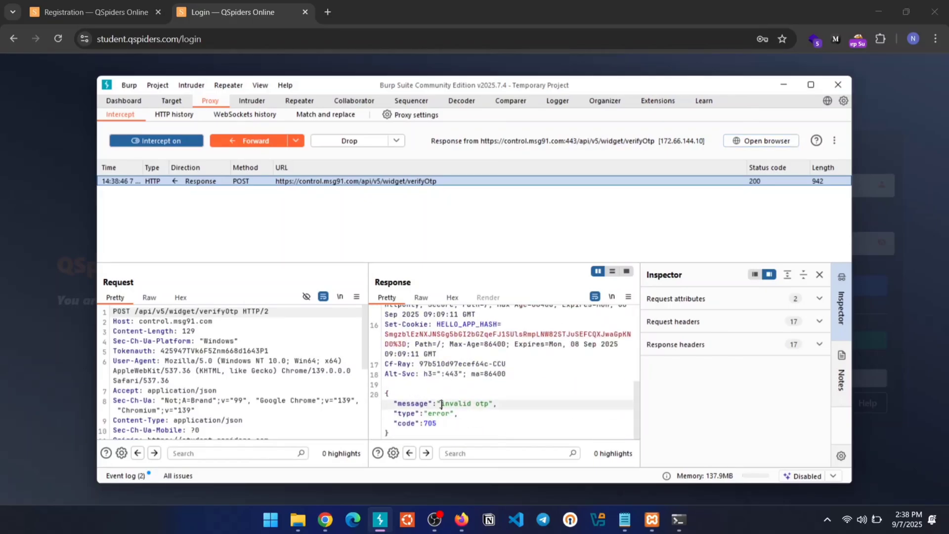
Change the verifyOtp response type from error to success, delete the code 705 line, and forward it.
drag(441, 403, 490, 404)
text(Suc)
text(cess)
double_click(442, 413)
text(success)
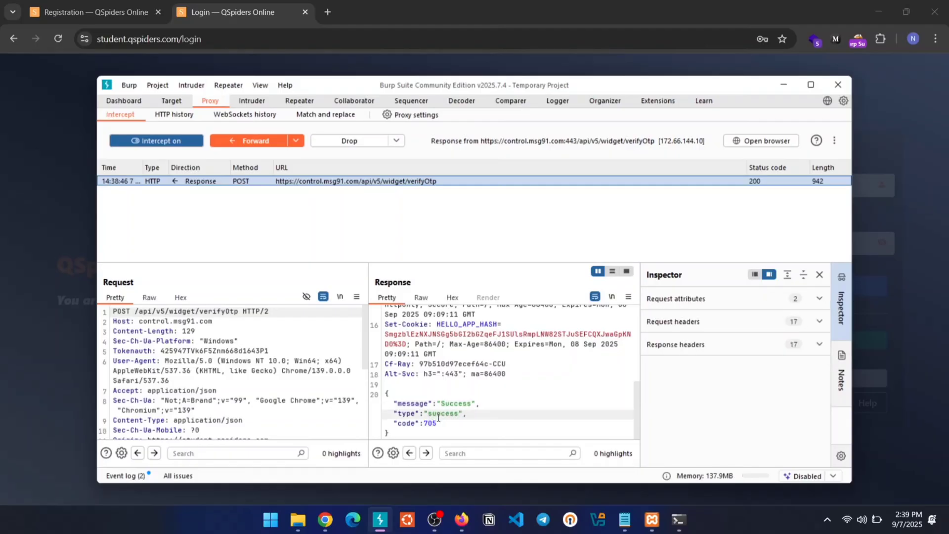
click(443, 423)
key(BackSpace)
key(BackSpace)
key(BackSpace)
key(BackSpace)
key(BackSpace)
key(BackSpace)
key(BackSpace)
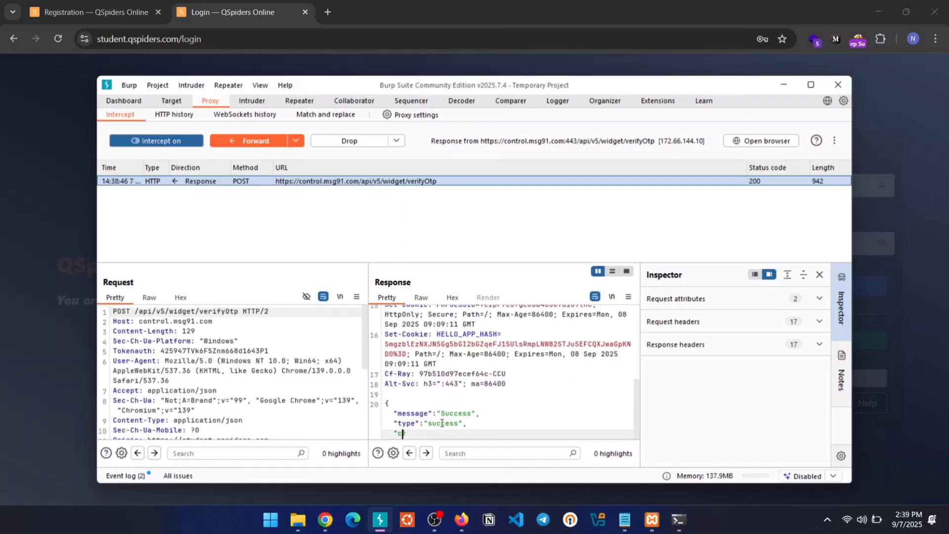
key(BackSpace)
key(BackSpace)
key(BackSpace)
key(BackSpace)
key(BackSpace)
key(BackSpace)
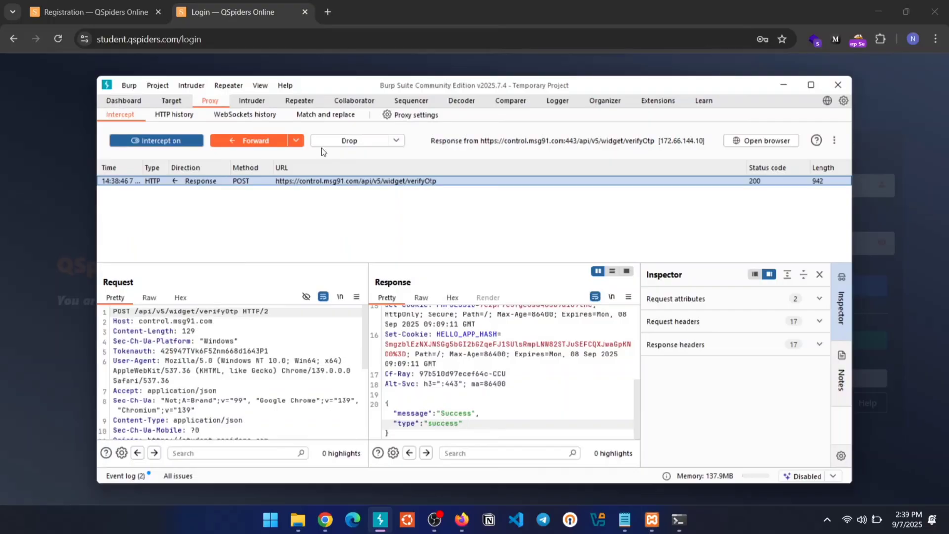
click(256, 141)
Turn off interception, then submit the new password twice and see the password-changed message.
click(163, 143)
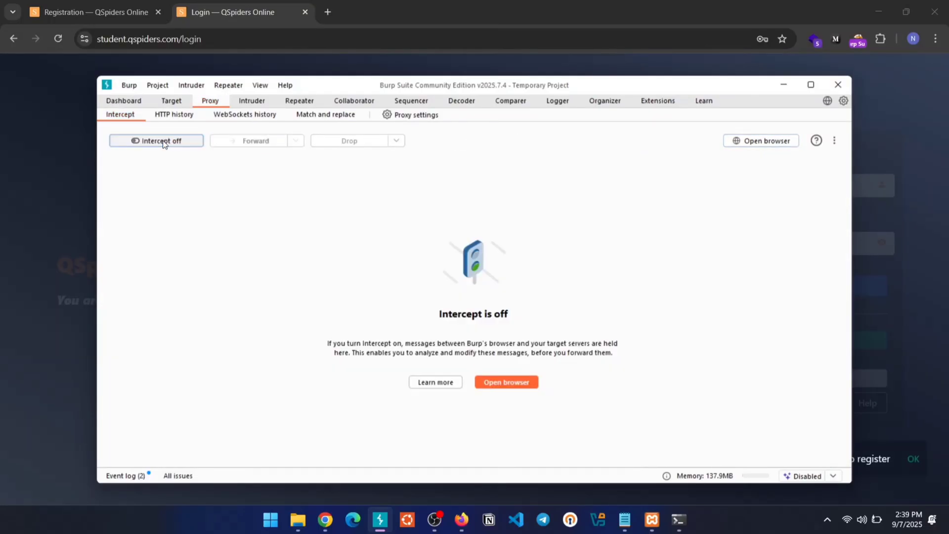
key(alt+Tab)
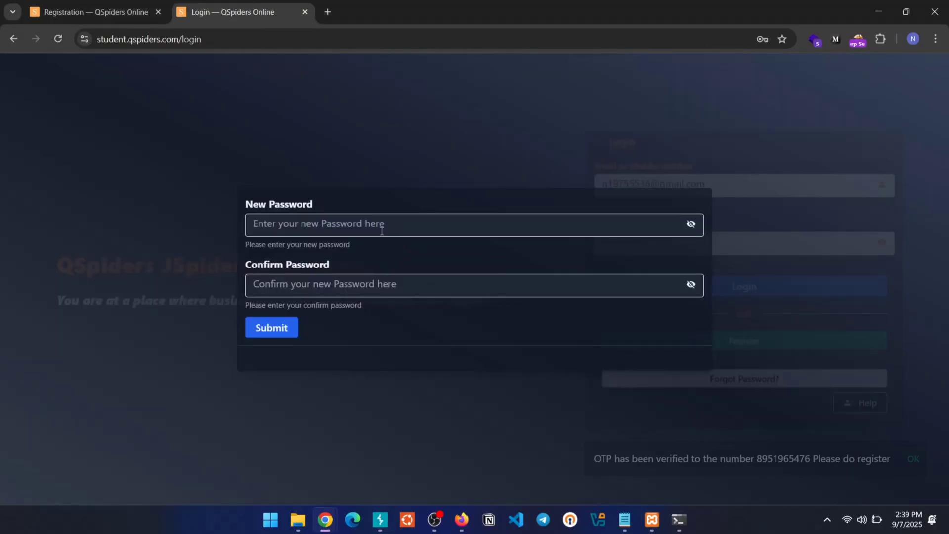
click(335, 230)
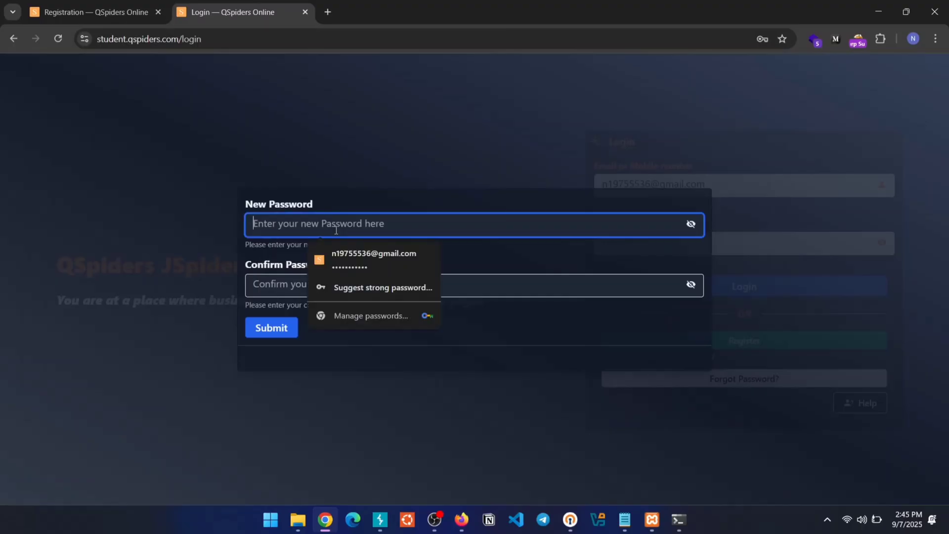
text(***)
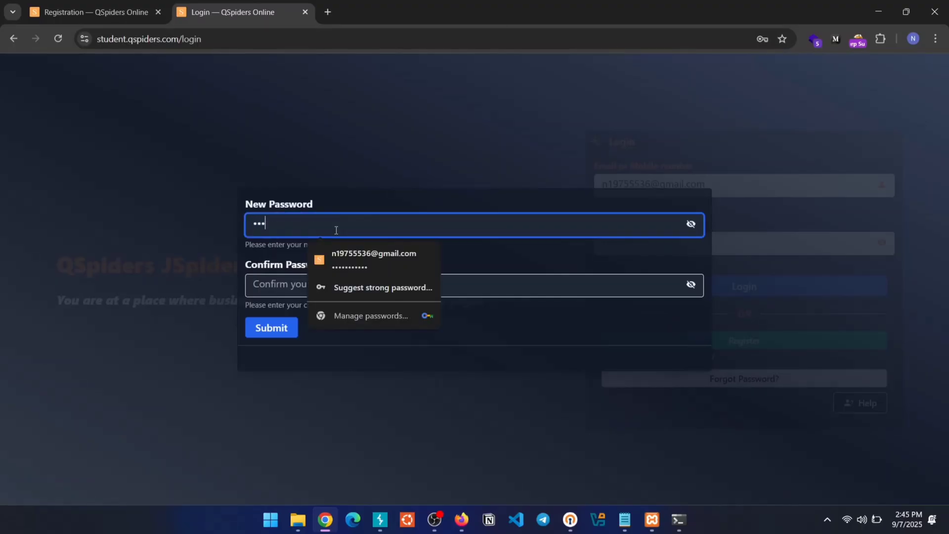
text(*********)
key(Tab)
text(***)
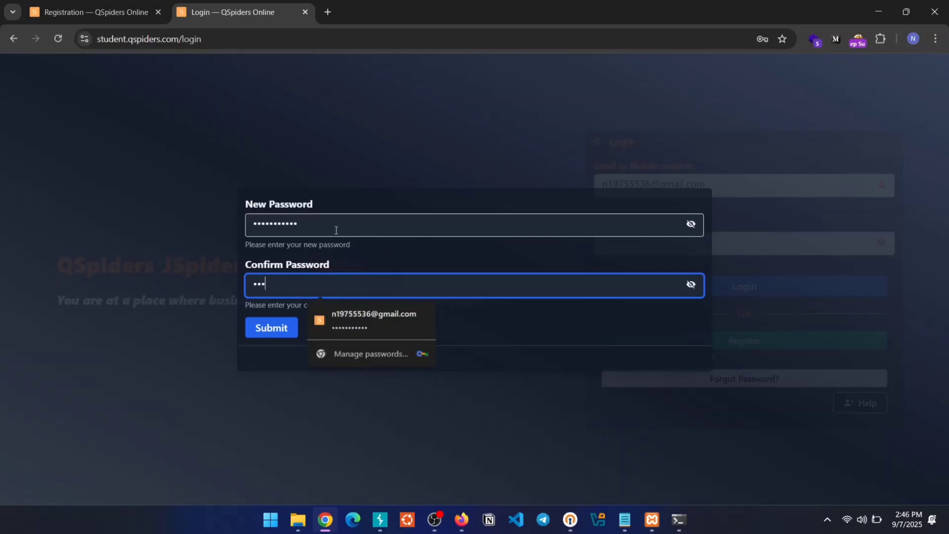
text(*********)
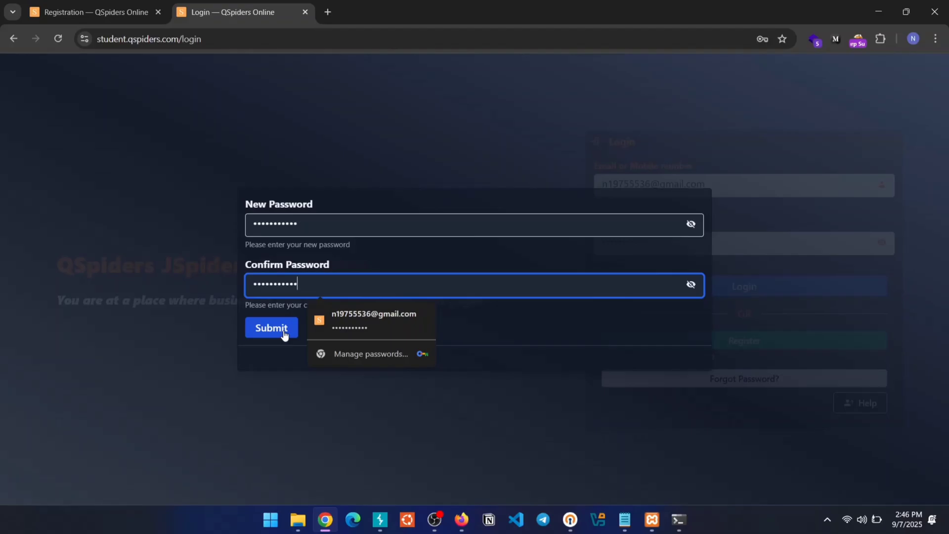
click(284, 335)
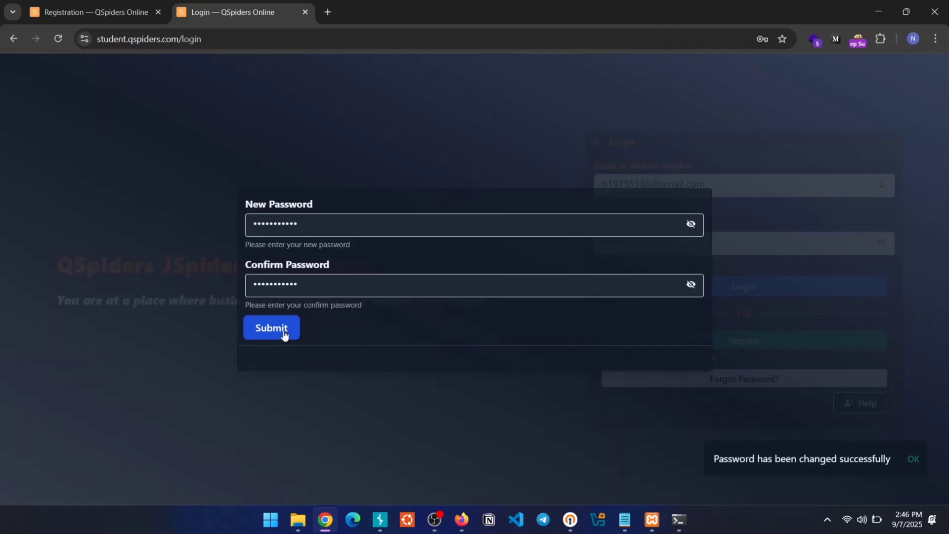
drag(716, 460, 902, 469)
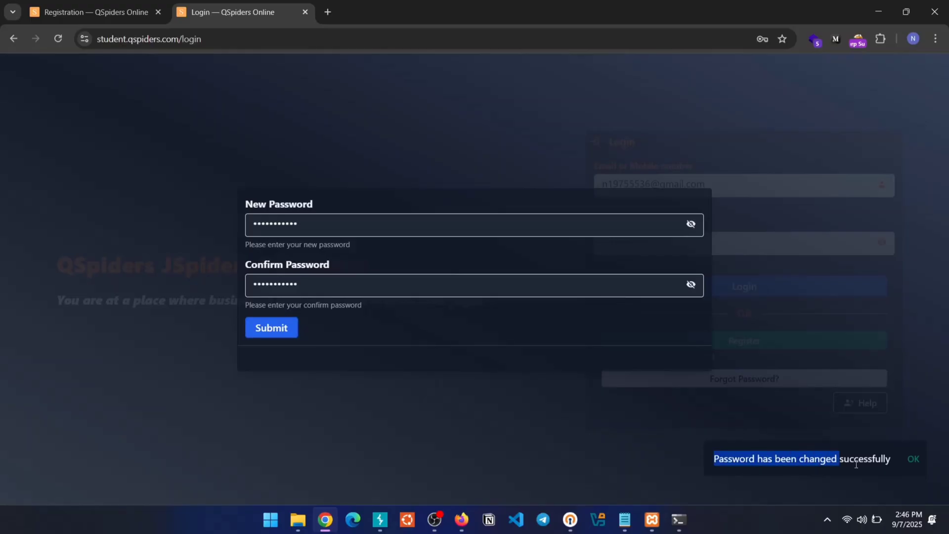
click(517, 348)
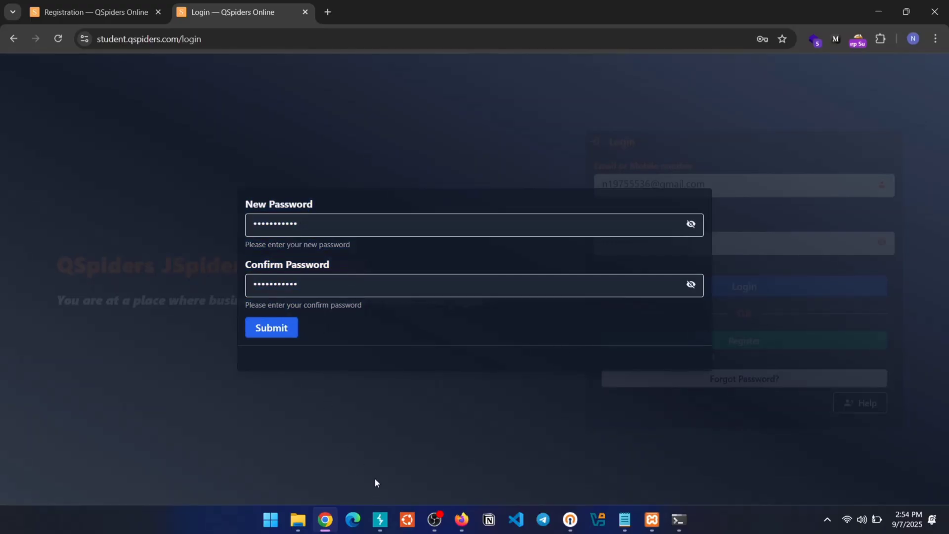
Send the POST /student/change-forgotpassword request from HTTP history to Repeater.
click(381, 519)
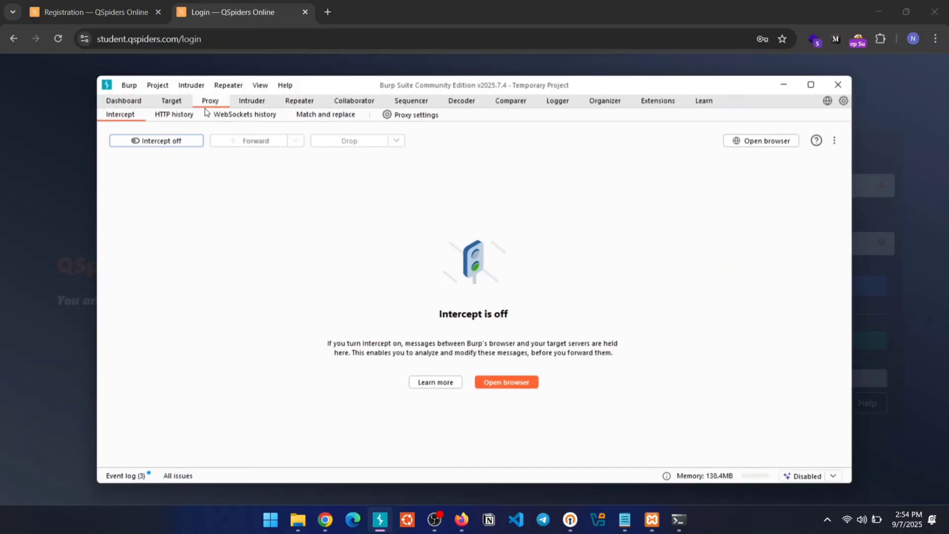
click(180, 117)
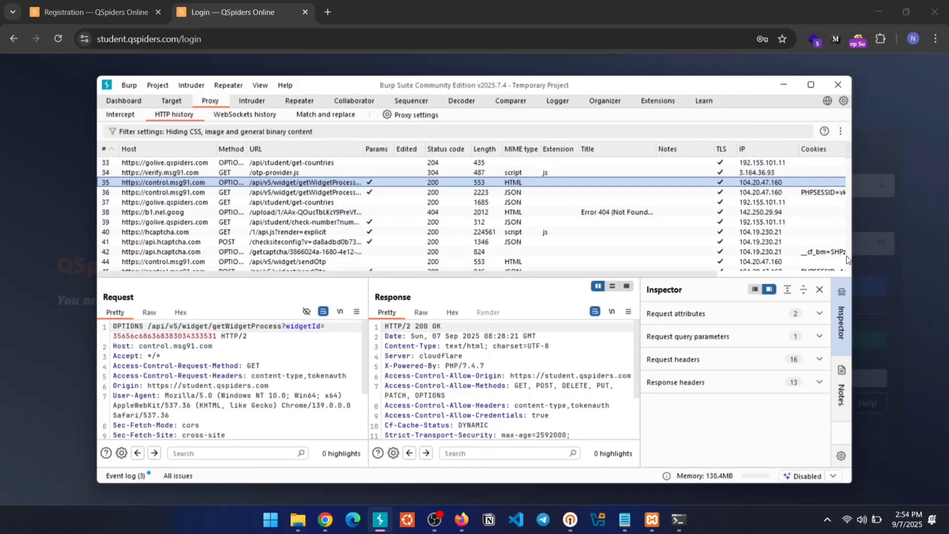
scroll(847, 258, down, 1)
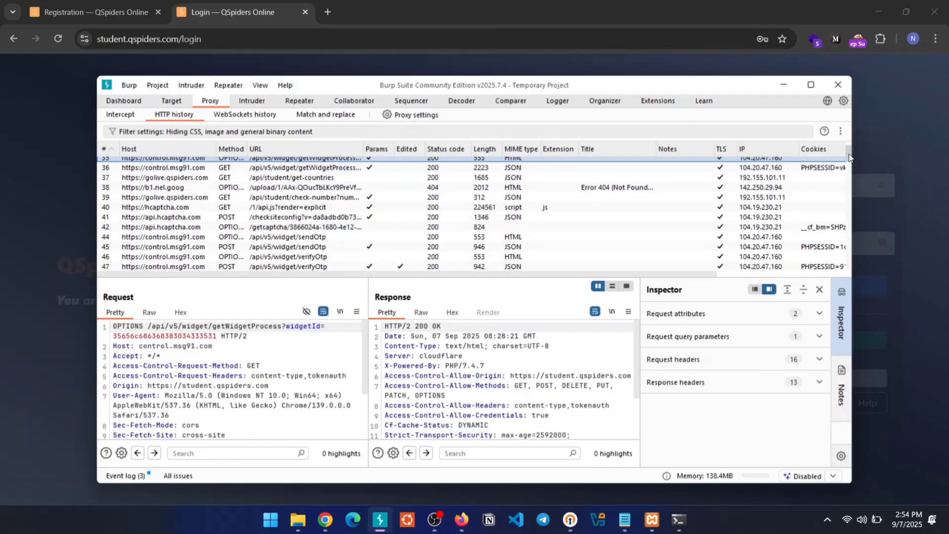
drag(849, 156, 849, 263)
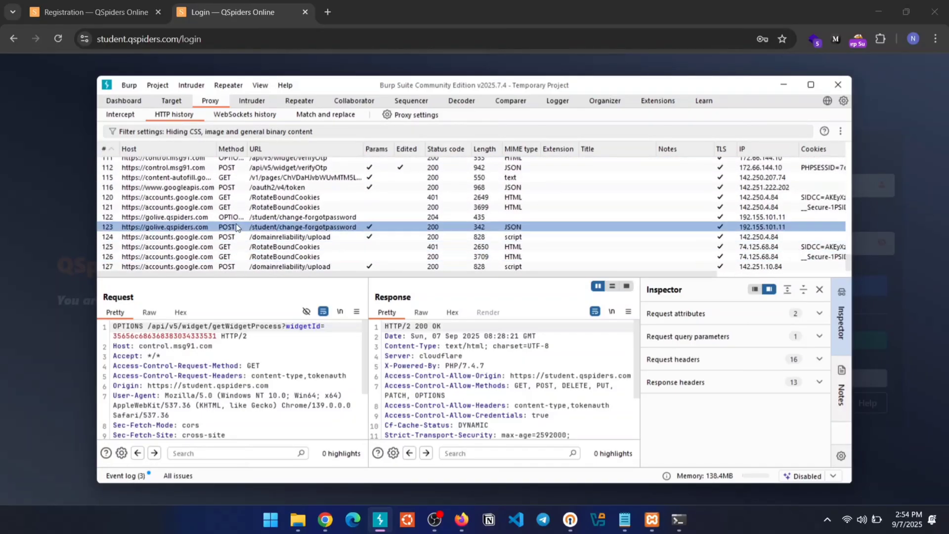
click(236, 223)
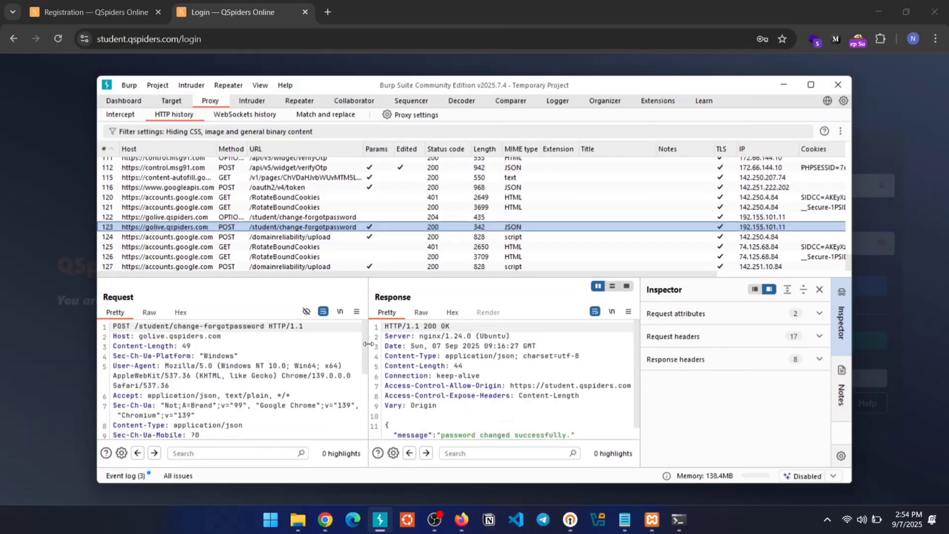
scroll(368, 371, down, 3)
click(211, 375)
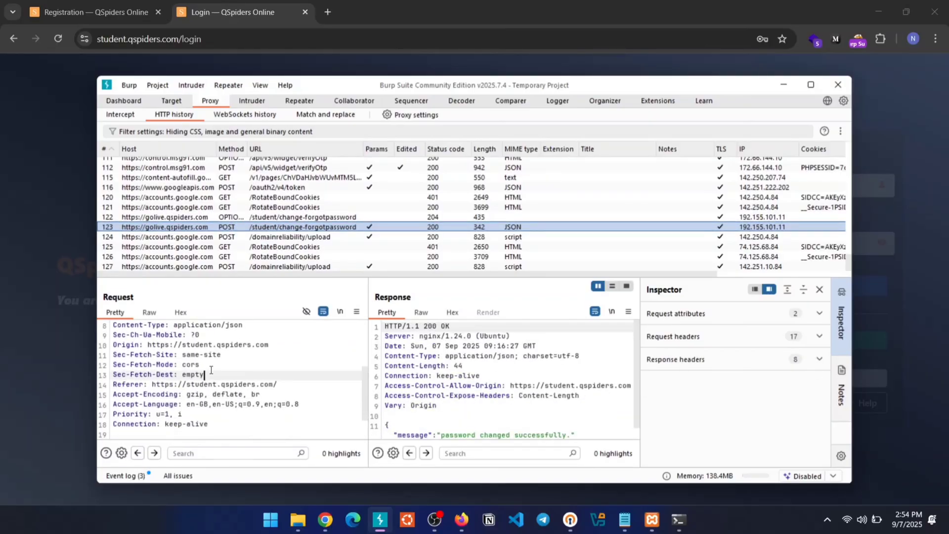
right_click(211, 370)
click(272, 236)
scroll(364, 267, down, 2)
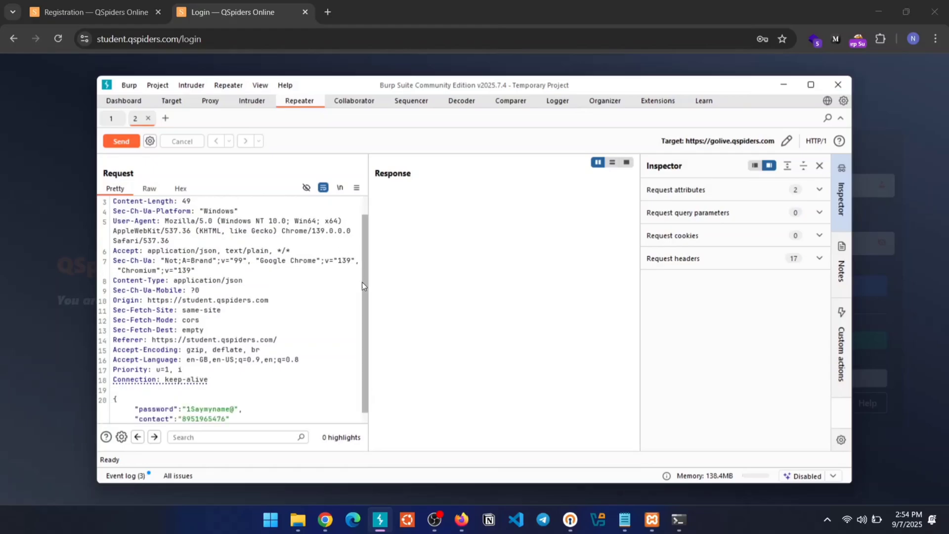
scroll(362, 296, down, 1)
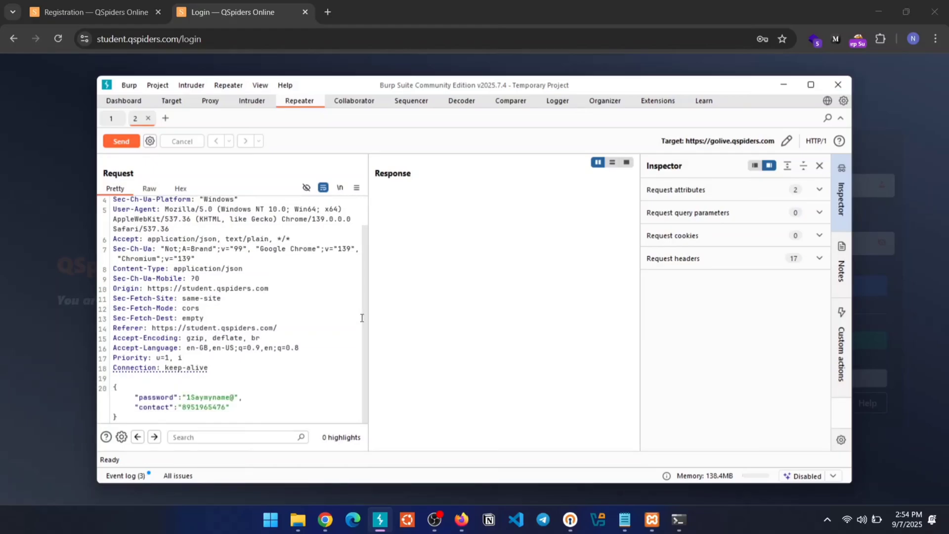
Close the registration form and highlight the linked email in Repeater tab 1's check-number response.
click(116, 9)
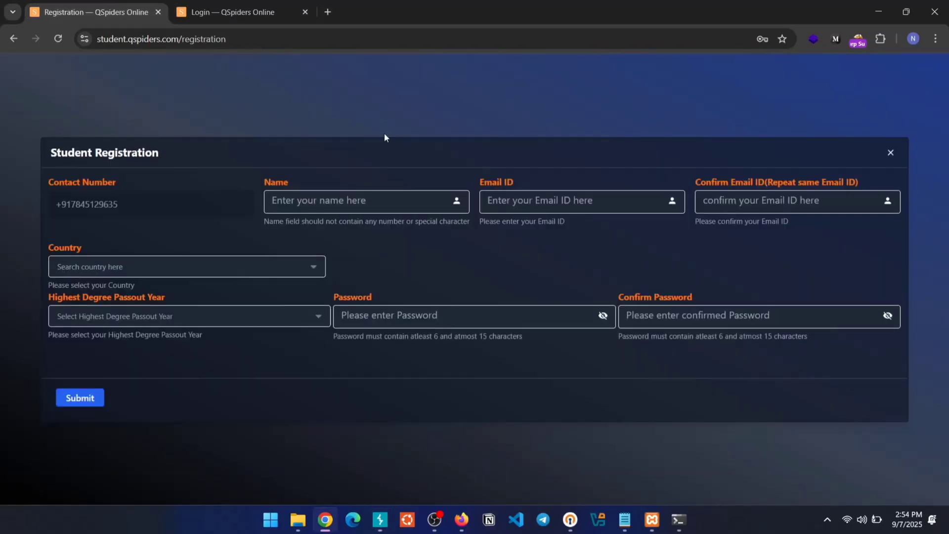
click(891, 153)
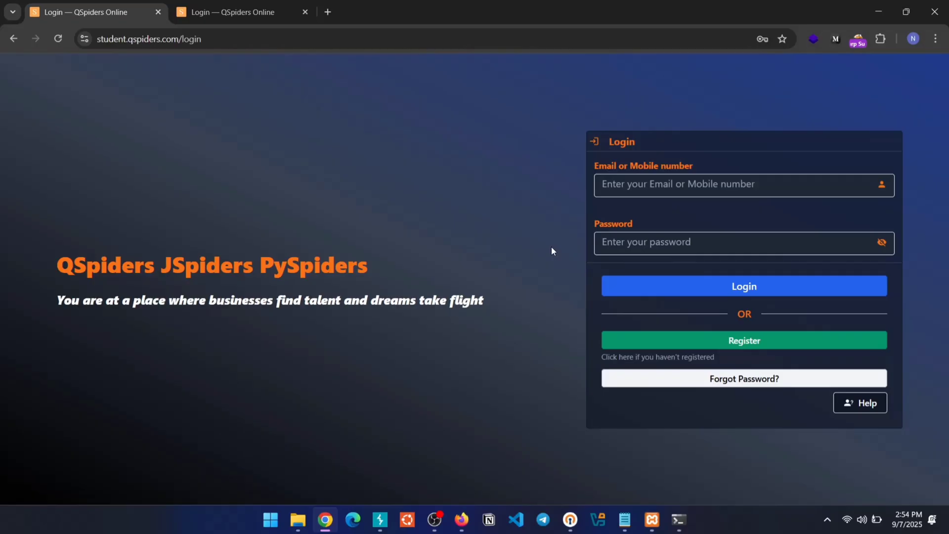
click(380, 520)
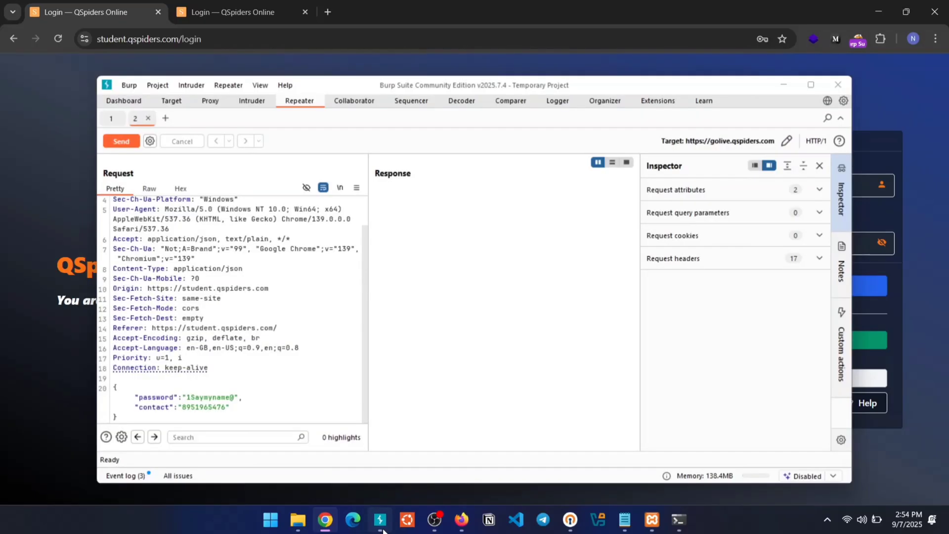
click(115, 118)
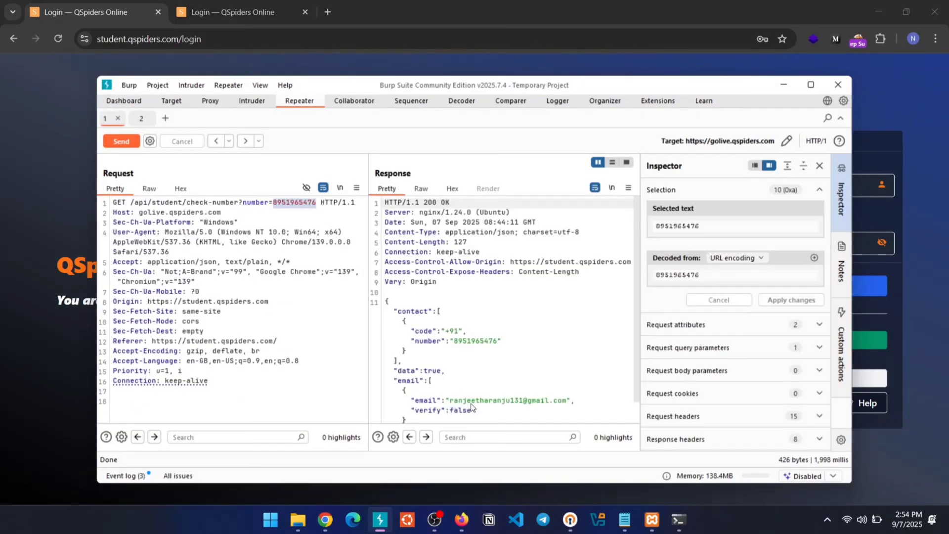
drag(450, 401, 567, 401)
key(ctrl+c)
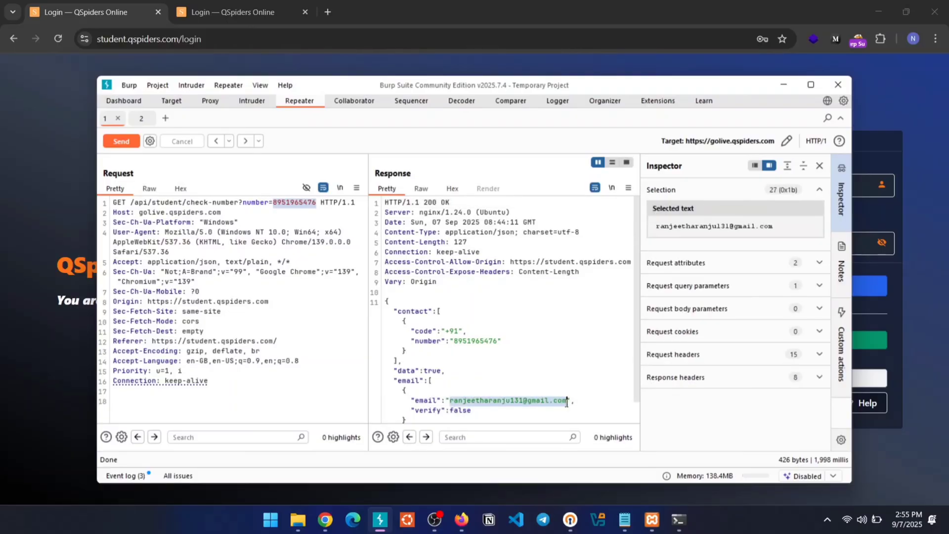
Log in with the help-line mobile number copied from Burp and its new password, dismissing the toast.
key(alt+Tab)
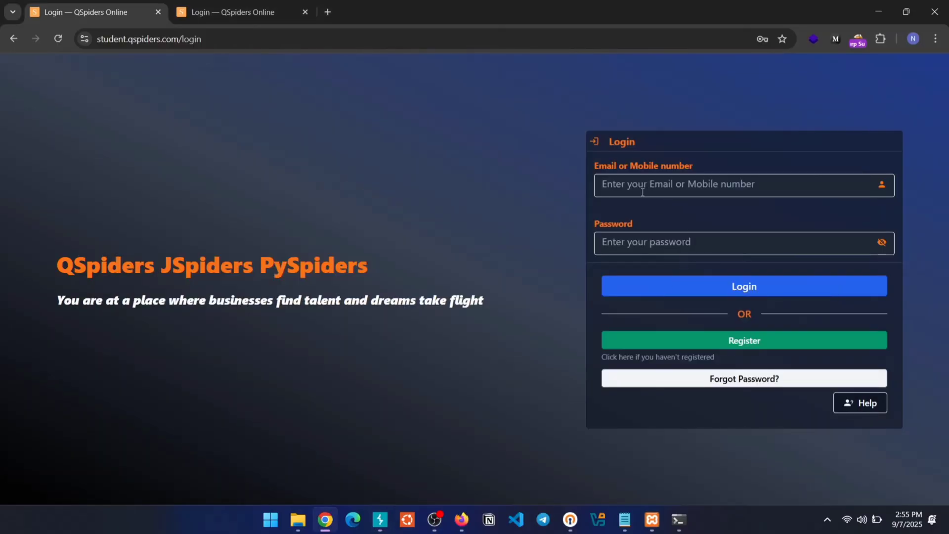
click(643, 192)
key(ctrl+v)
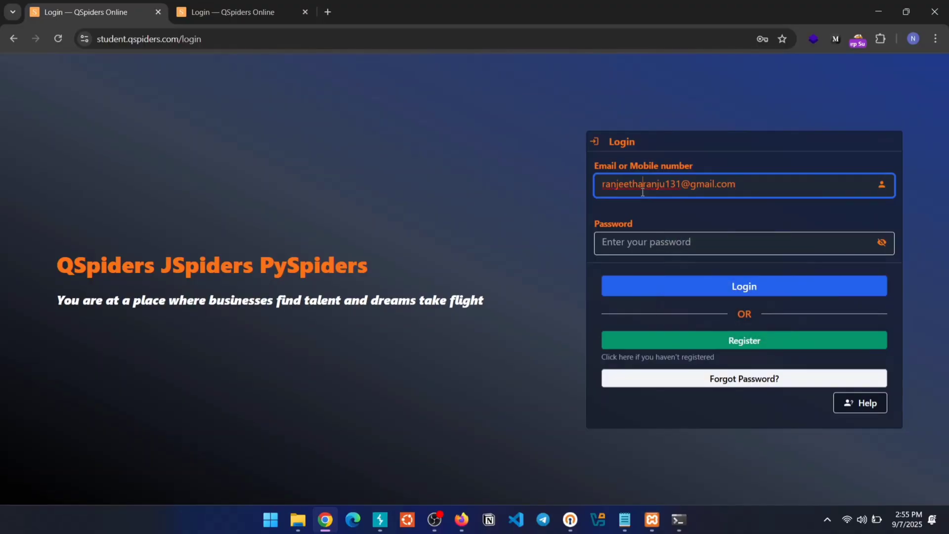
key(ctrl+a)
key(alt+Tab)
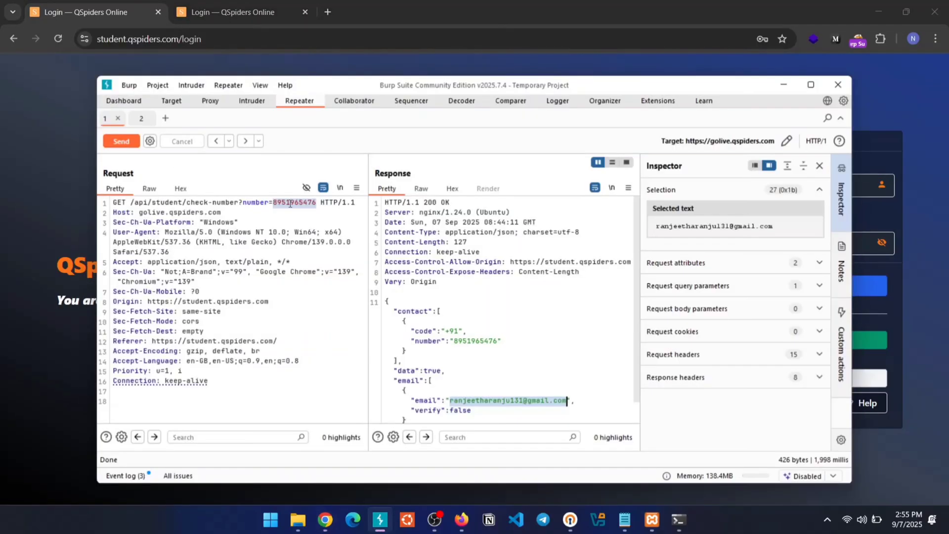
double_click(290, 204)
key(ctrl+c)
key(alt+Tab)
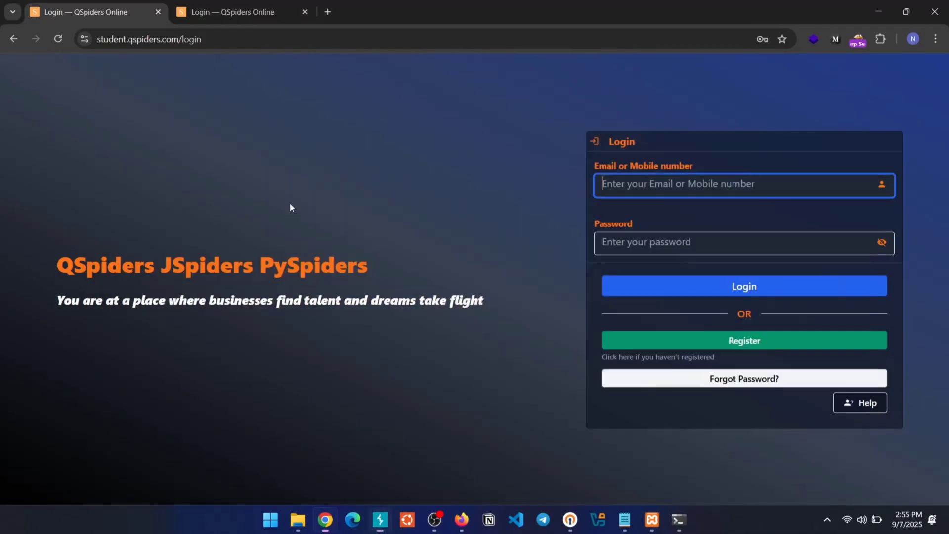
key(ctrl+v)
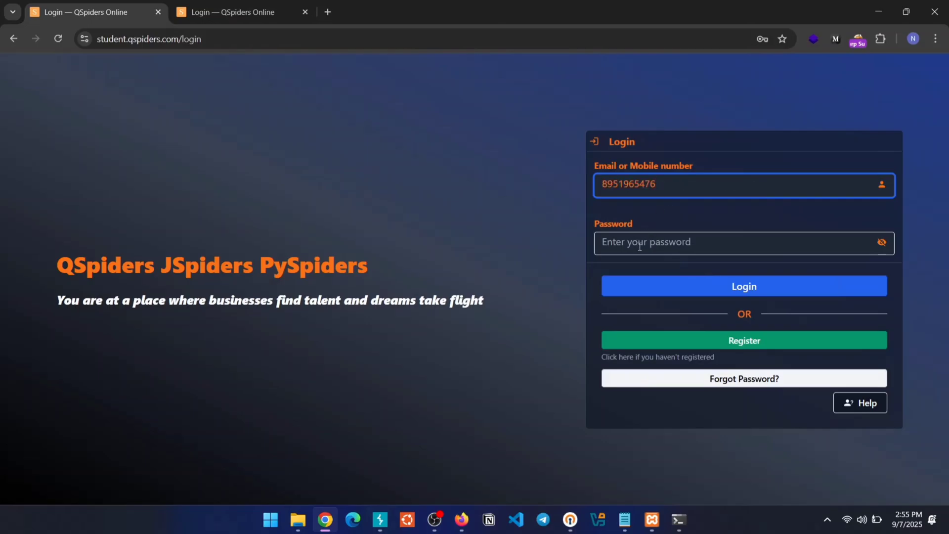
click(640, 245)
text(*****)
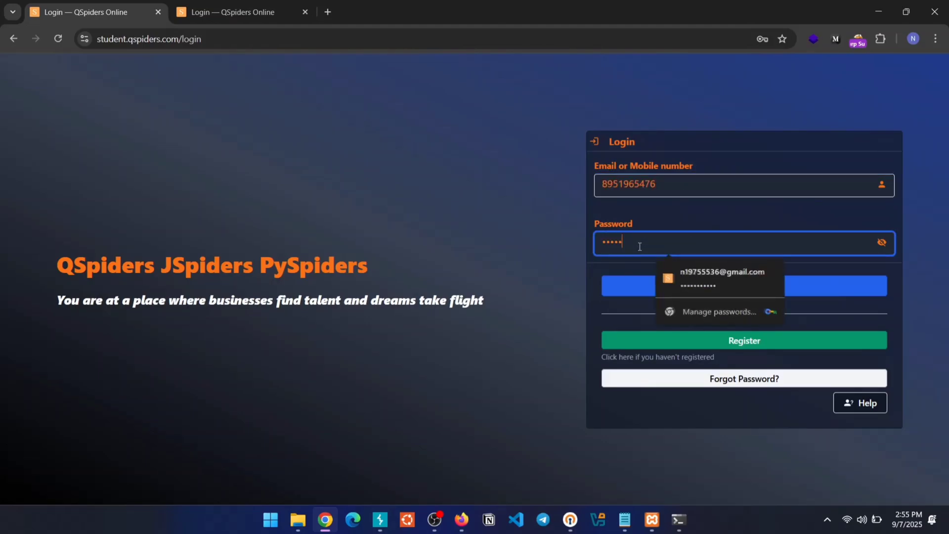
text(******)
click(626, 292)
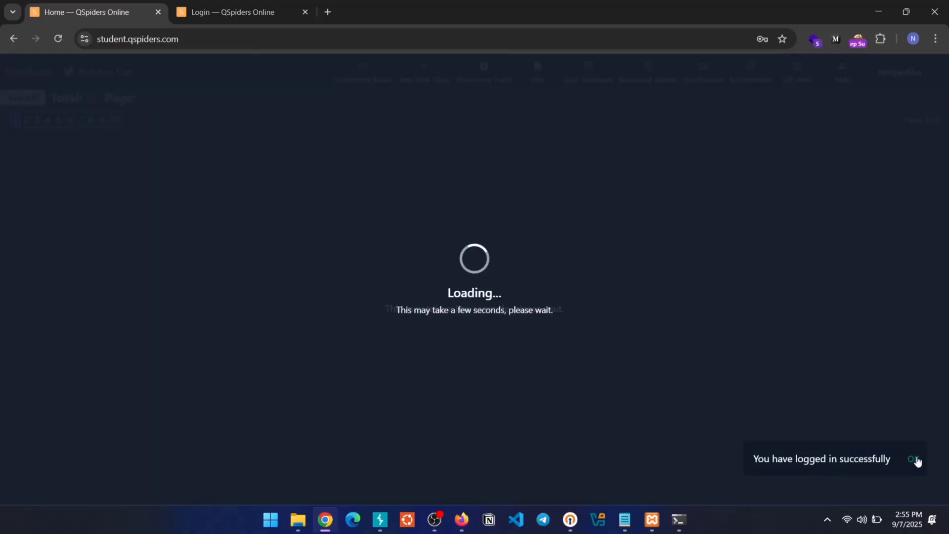
click(915, 460)
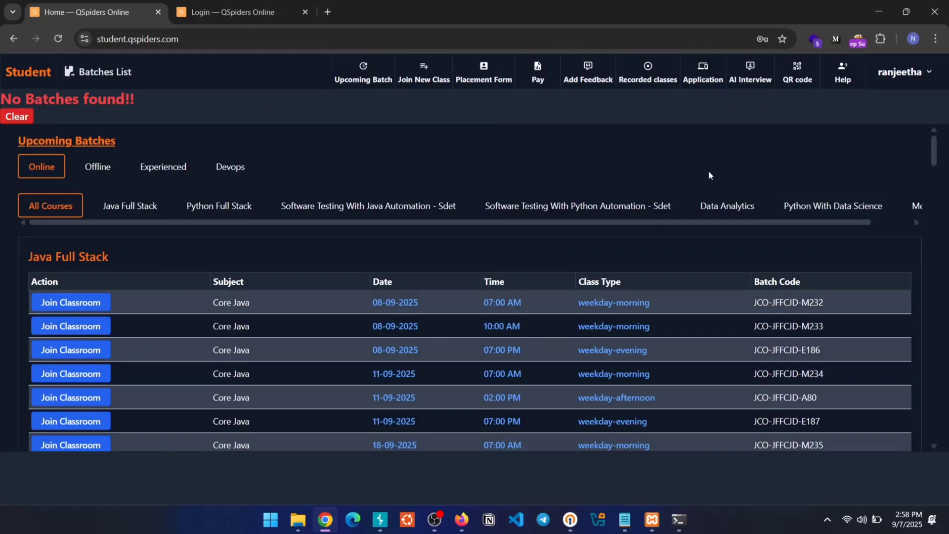
Show the Help contact numbers, hiding Burp Suite to read them, then return to Burp.
click(842, 74)
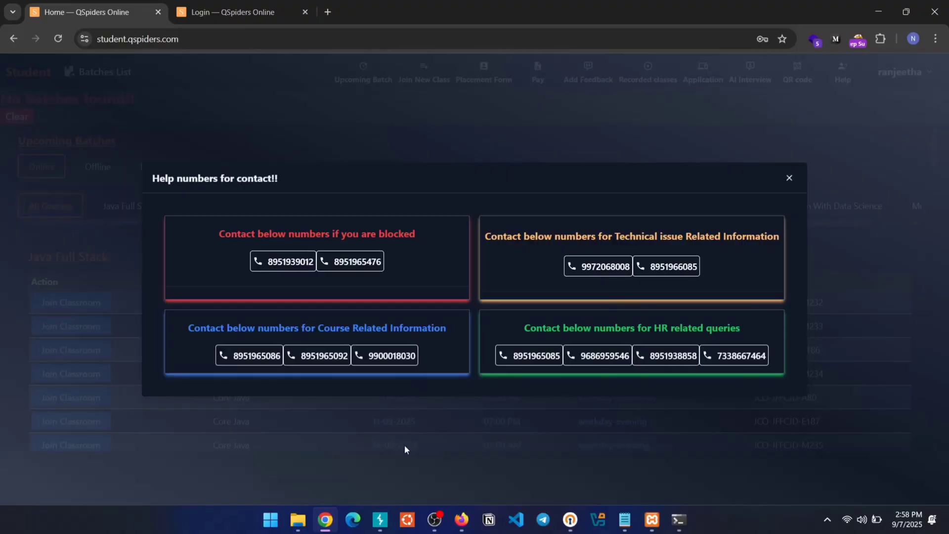
click(379, 521)
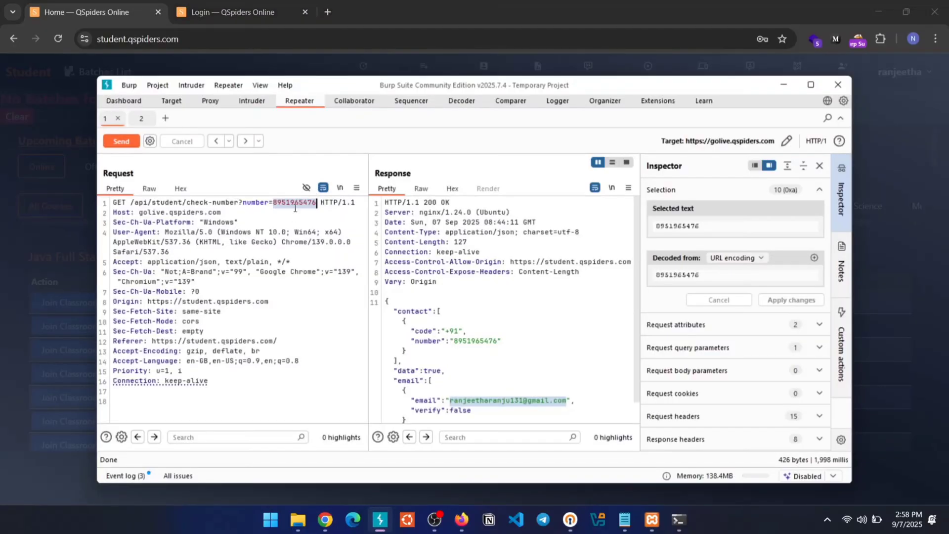
click(784, 86)
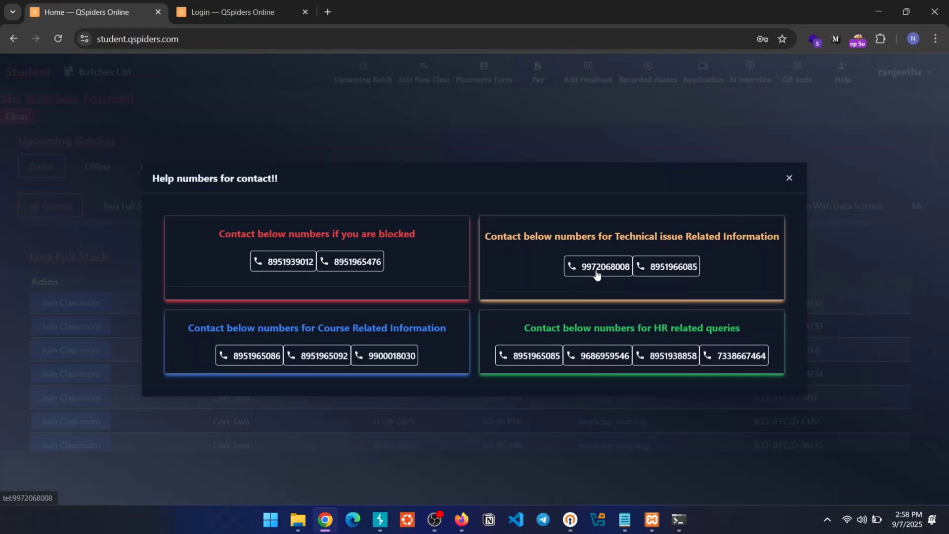
click(380, 519)
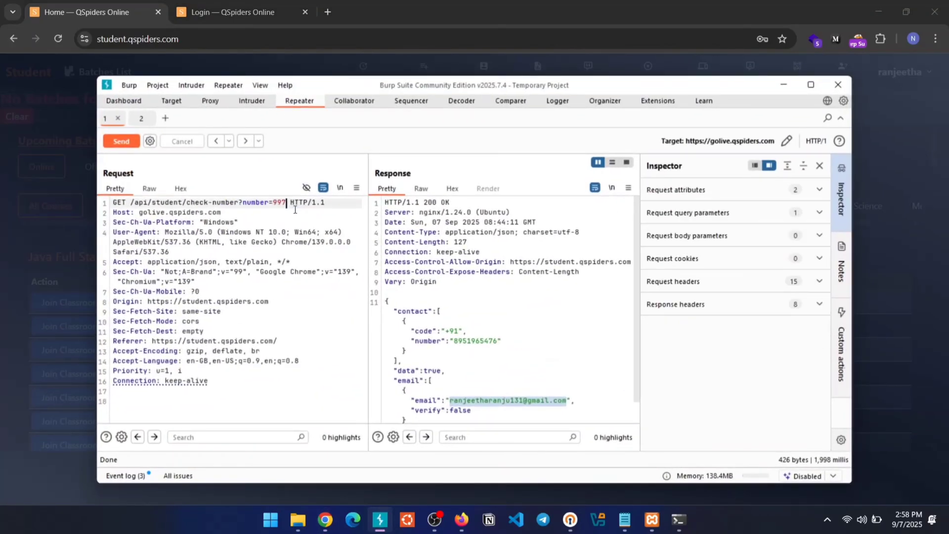
key(alt+Tab)
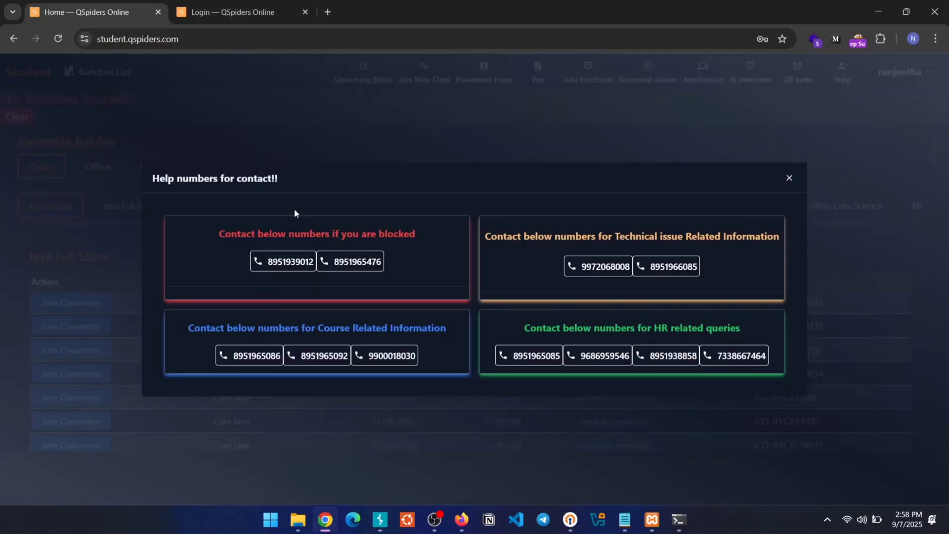
key(alt+Tab)
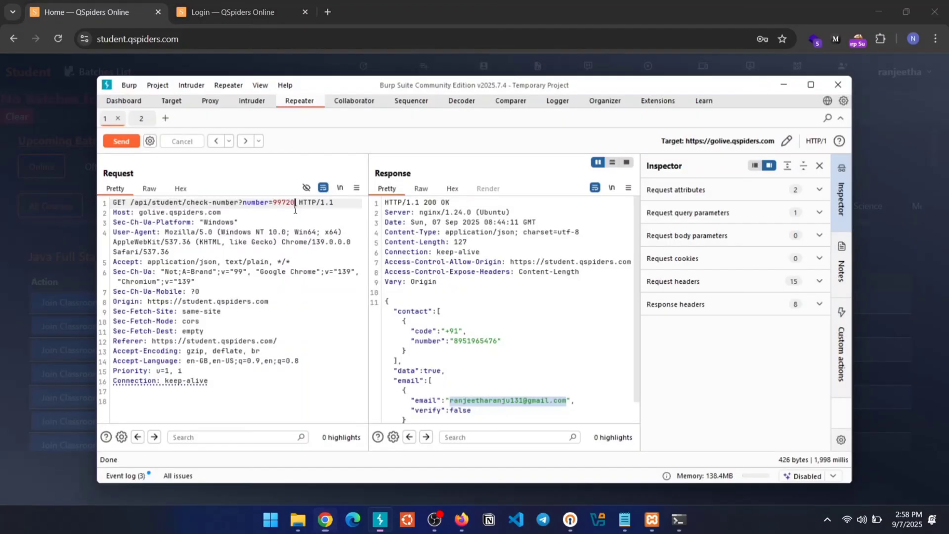
click(110, 142)
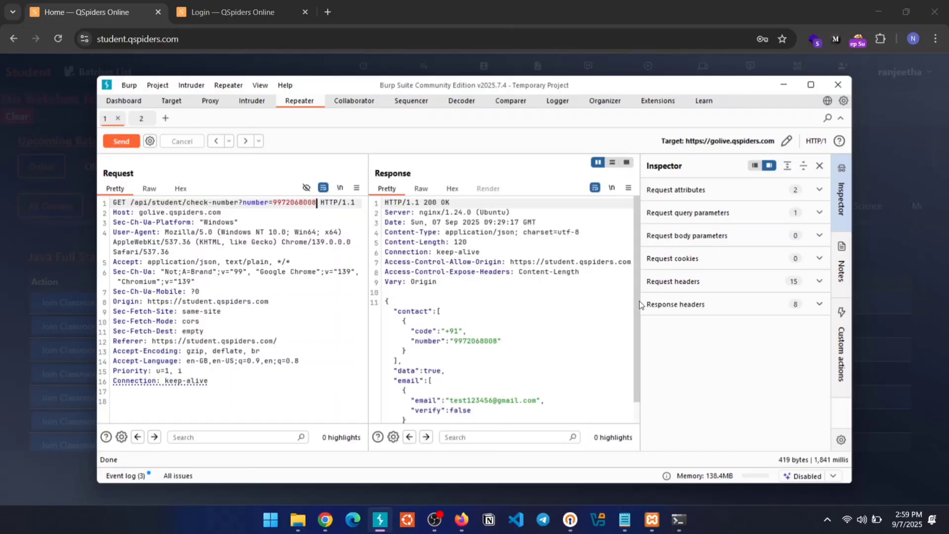
scroll(639, 354, down, 1)
click(407, 367)
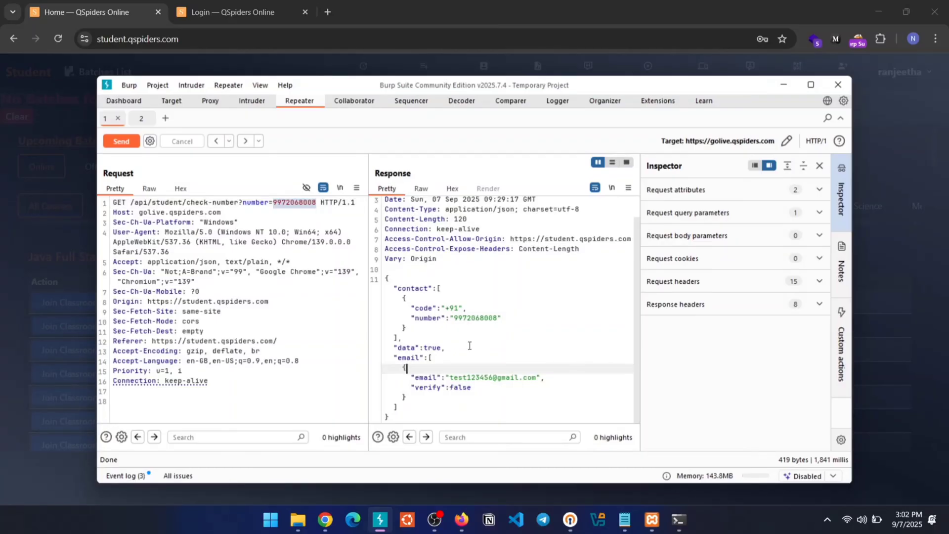
double_click(474, 318)
key(ctrl+c)
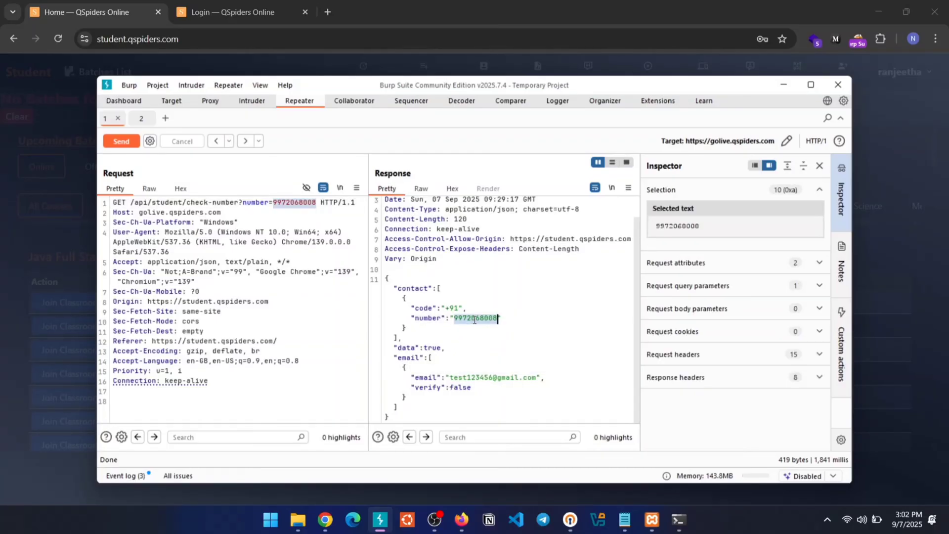
click(141, 119)
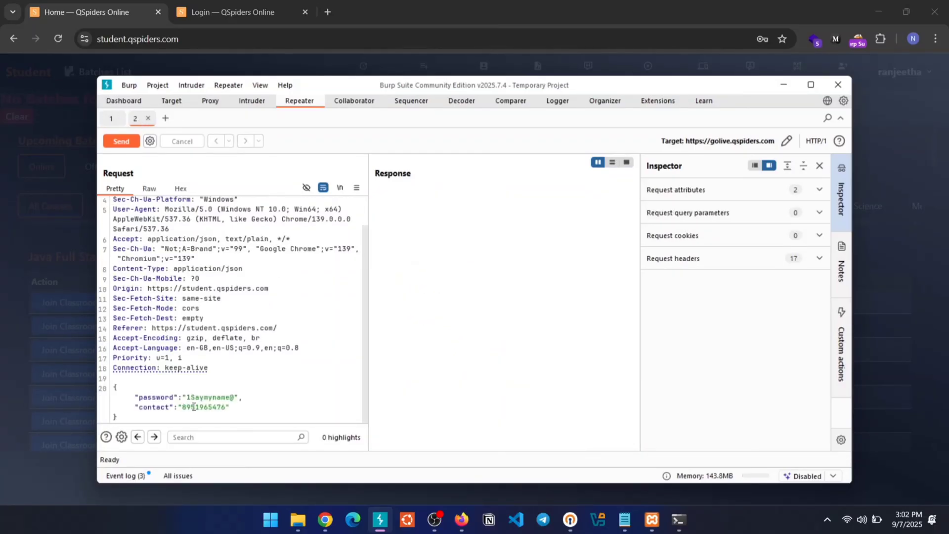
click(192, 407)
double_click(191, 407)
key(ctrl+v)
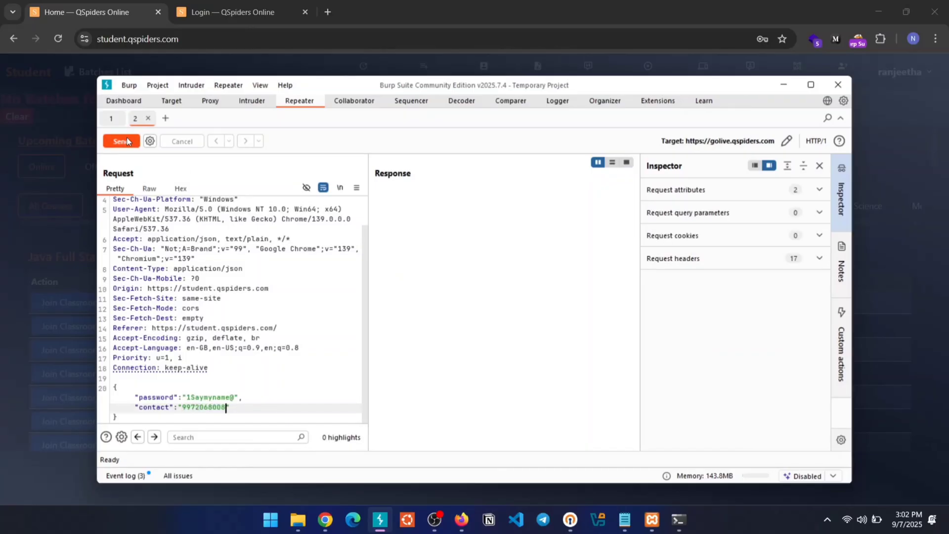
click(128, 143)
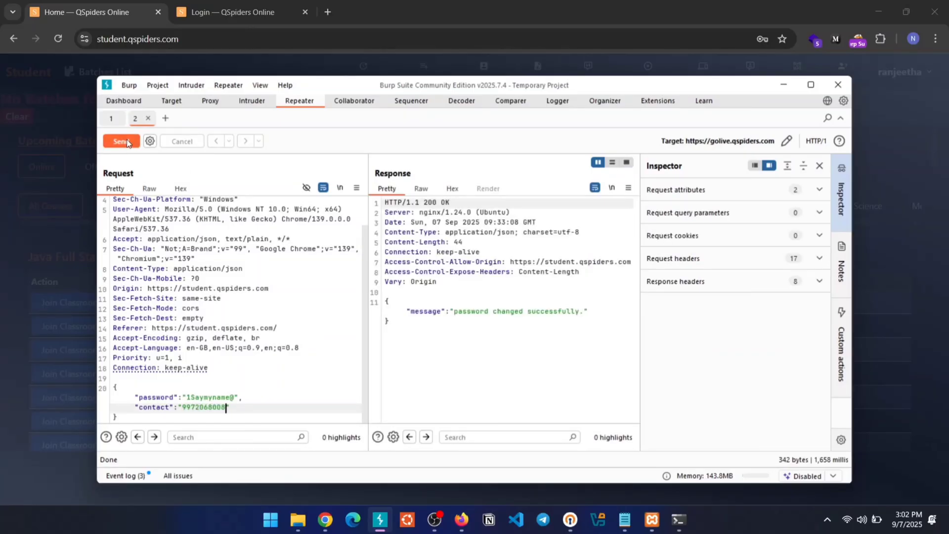
drag(455, 312, 572, 313)
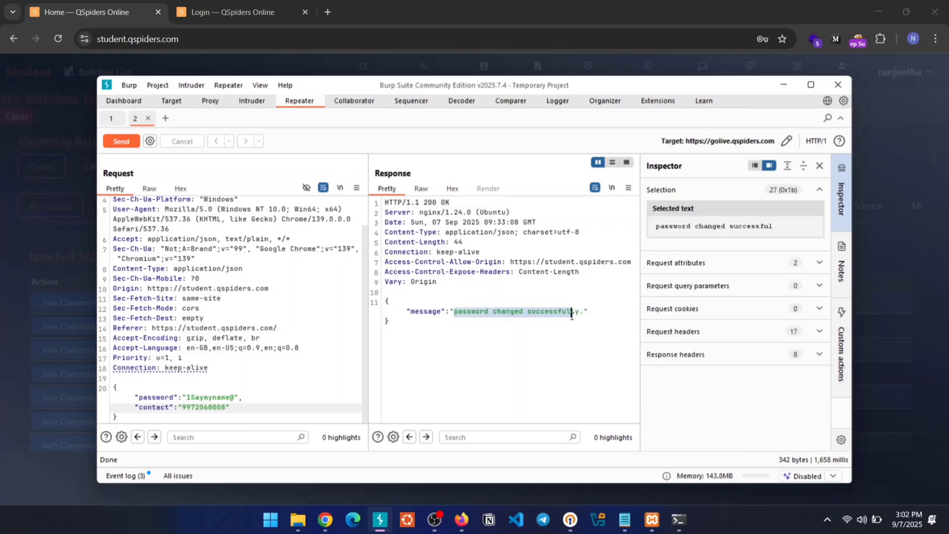
click(581, 313)
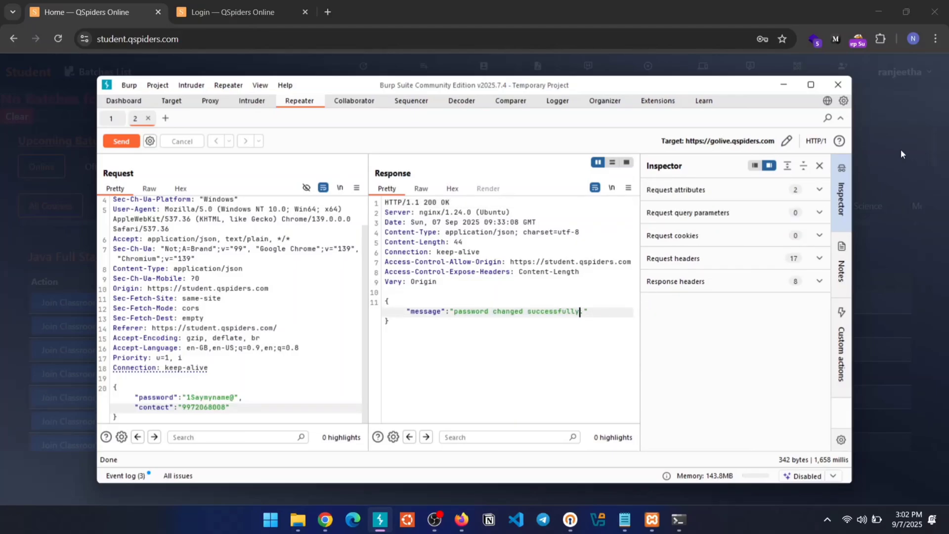
click(901, 149)
Choose Logout from the account menu and confirm it in the dialog.
click(903, 72)
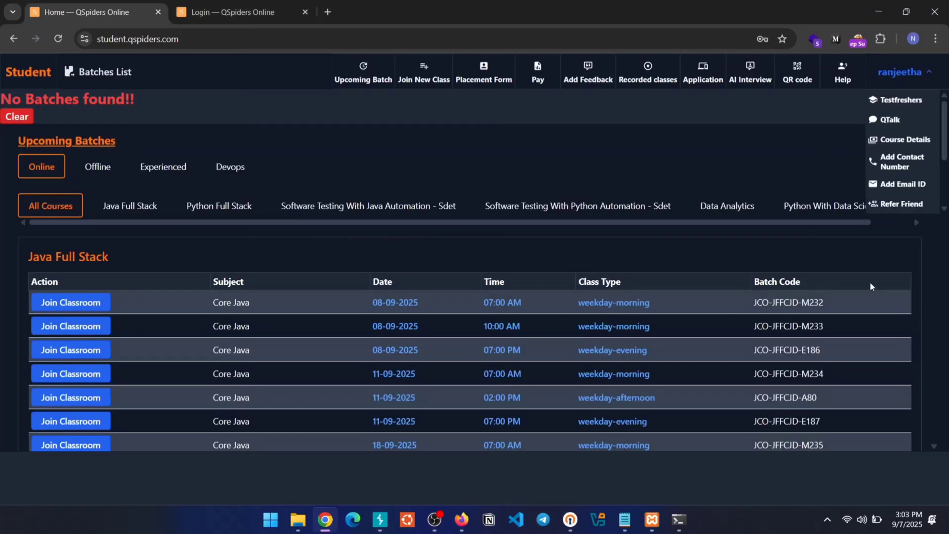
scroll(940, 198, down, 2)
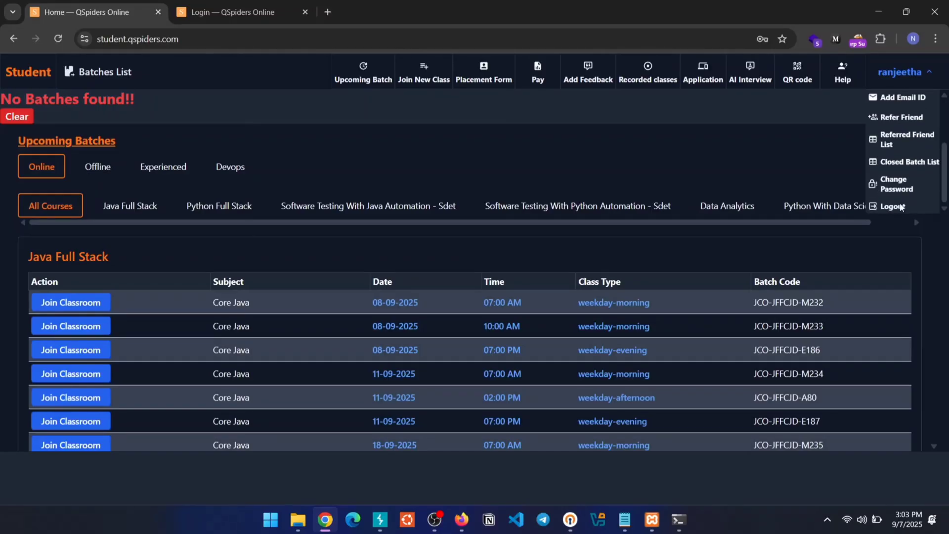
click(897, 206)
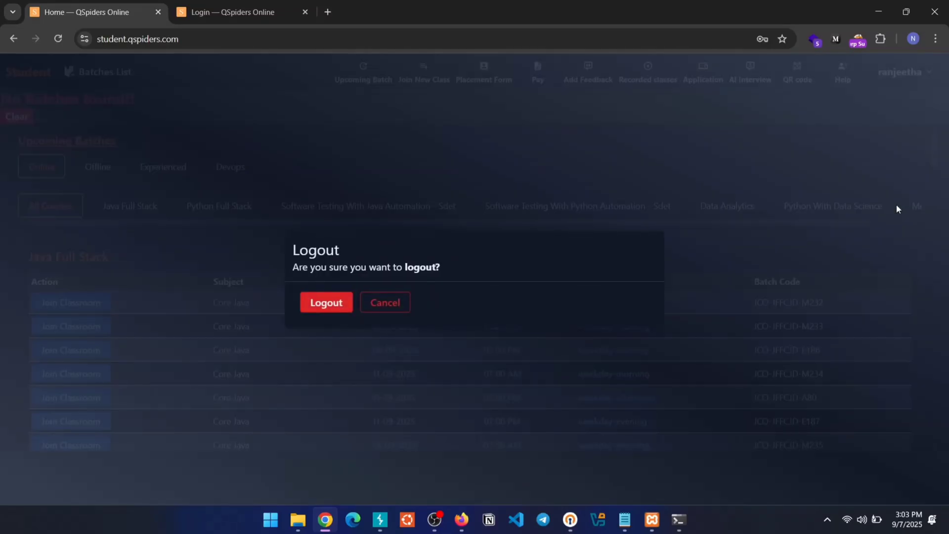
click(328, 311)
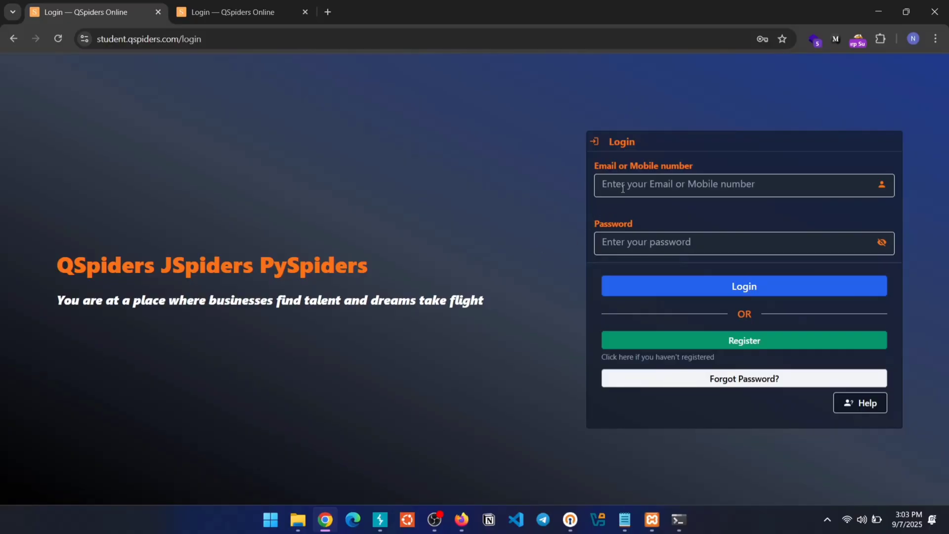
click(623, 188)
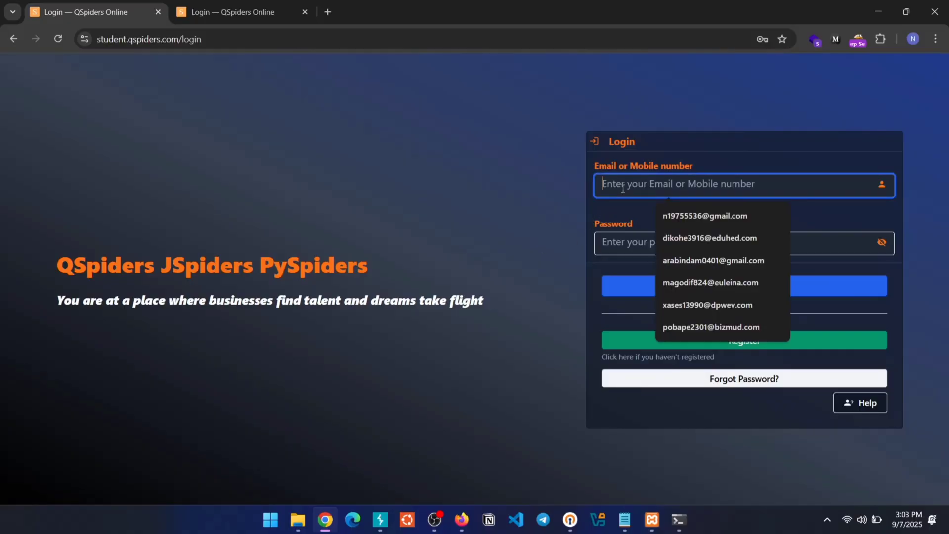
click(628, 247)
text(n)
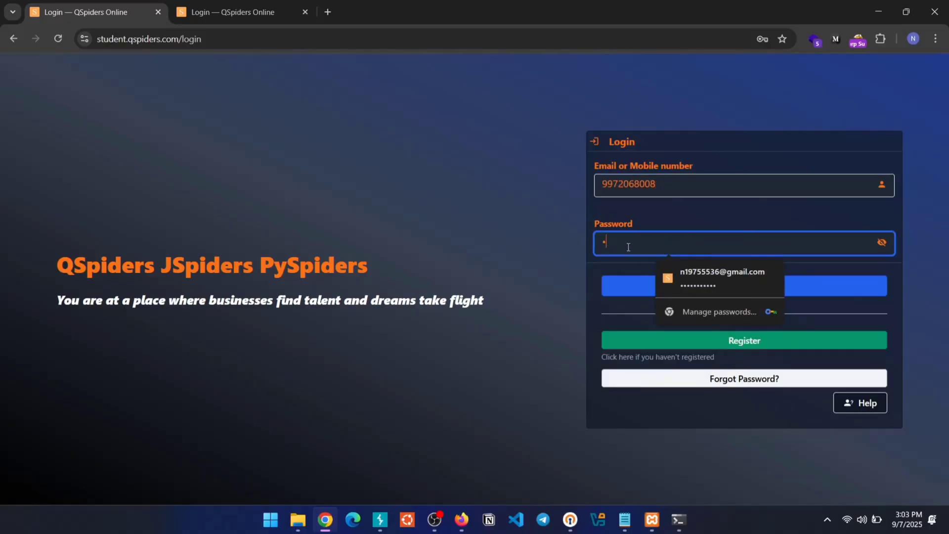
text(••••••••)
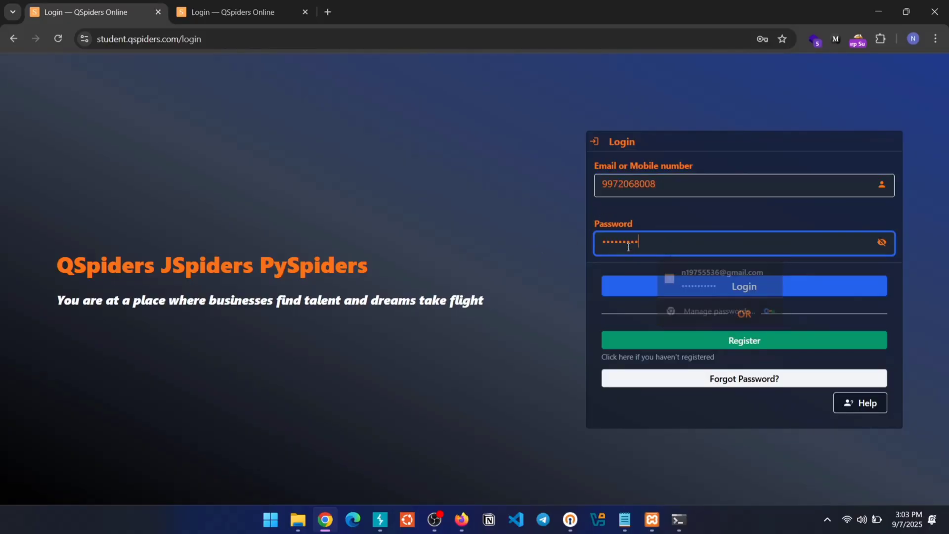
text(••)
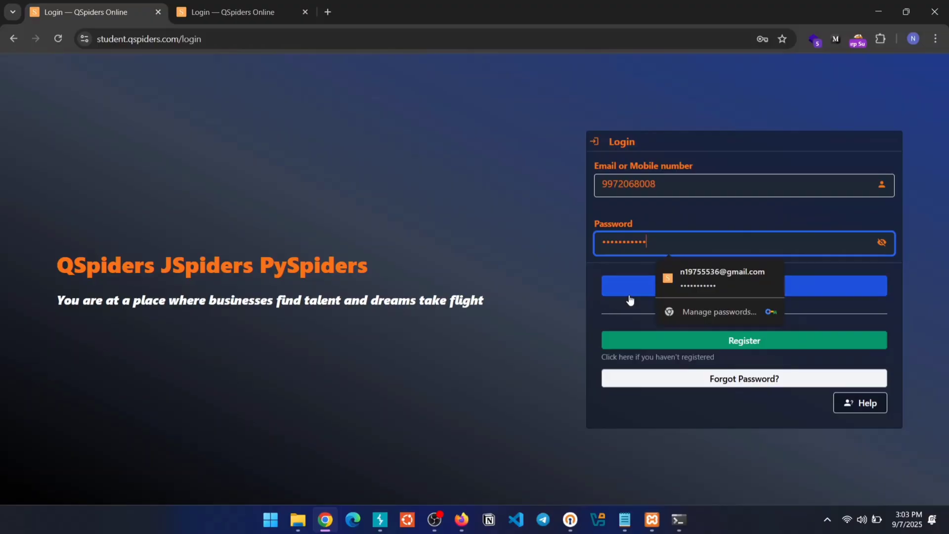
click(629, 295)
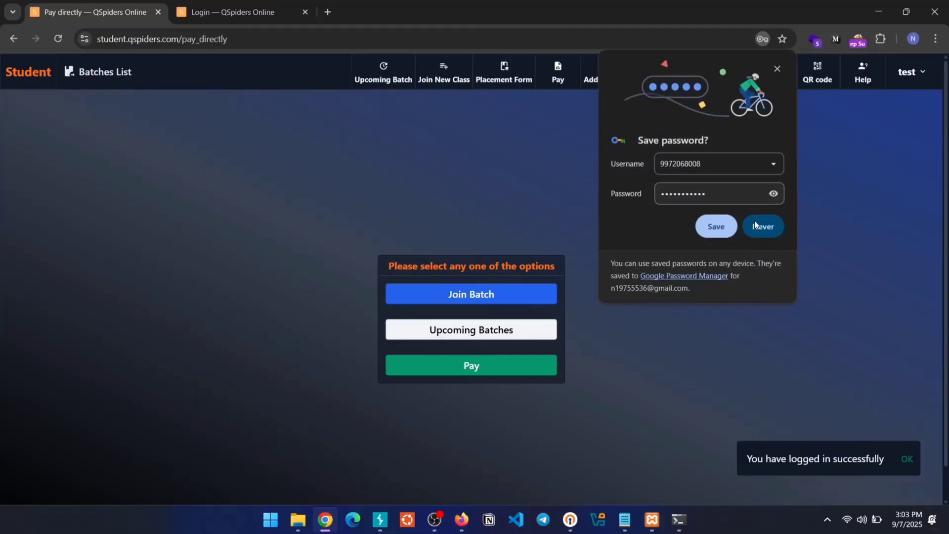
click(754, 226)
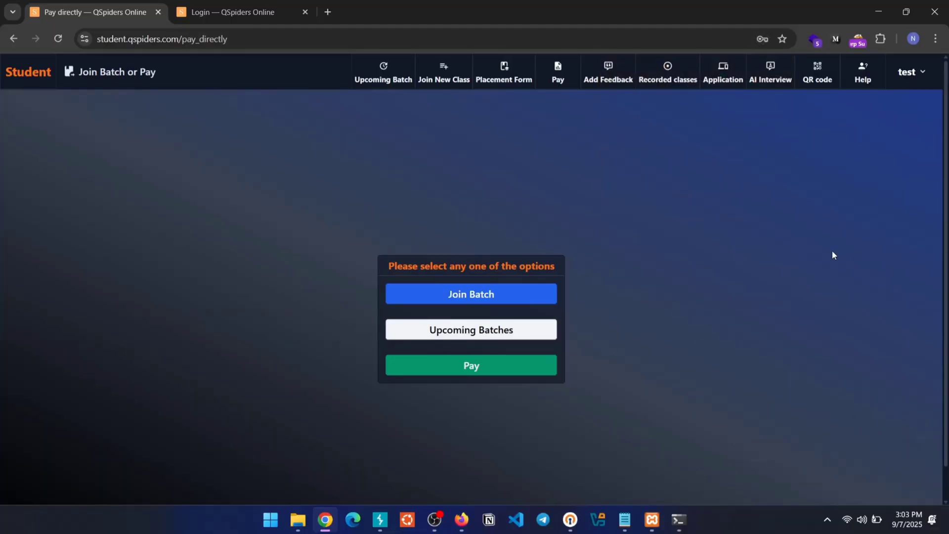
click(910, 72)
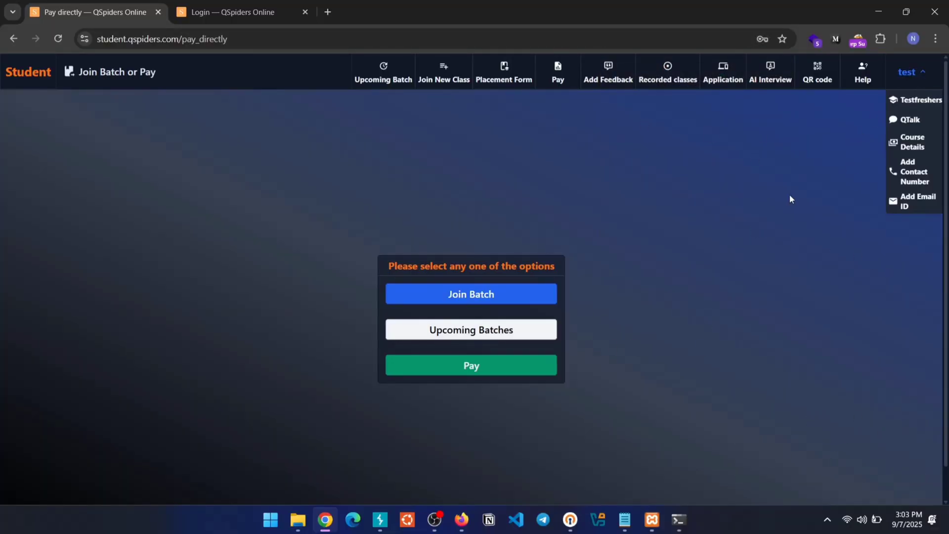